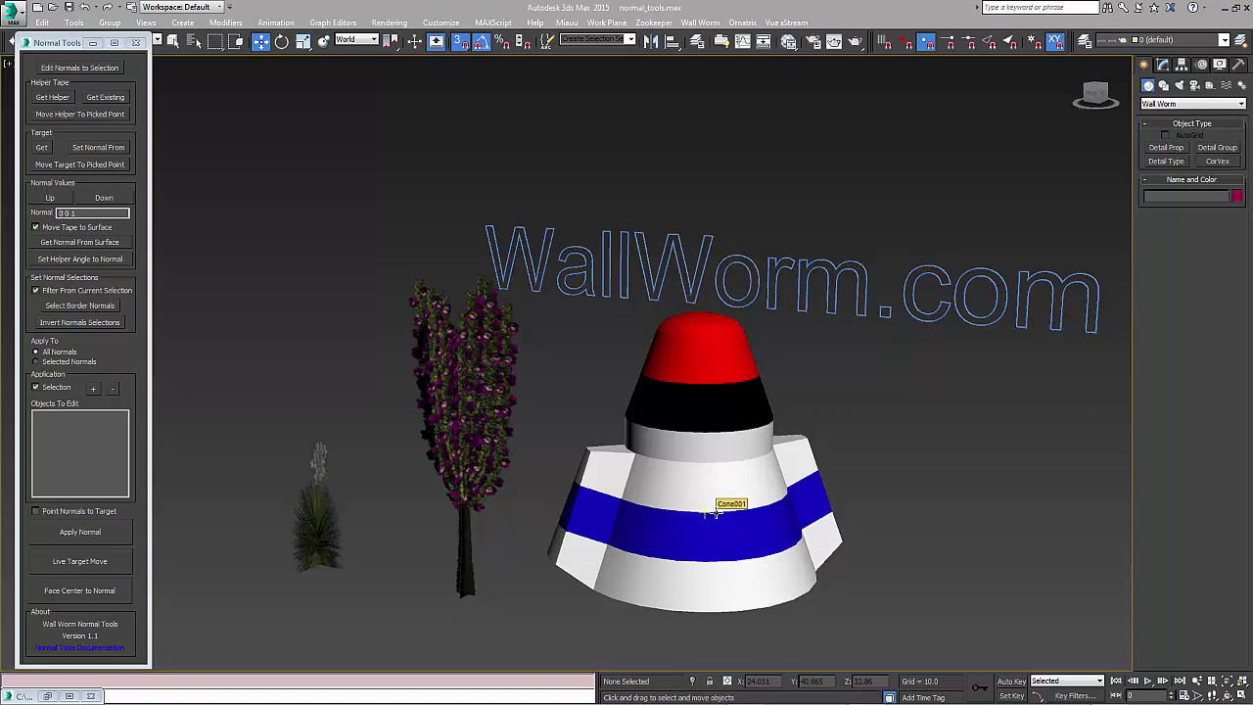
Select Cone001 and enter Polygon sub-object level in the Modify panel
{"action": "left_click", "coordinate": [716, 513]}
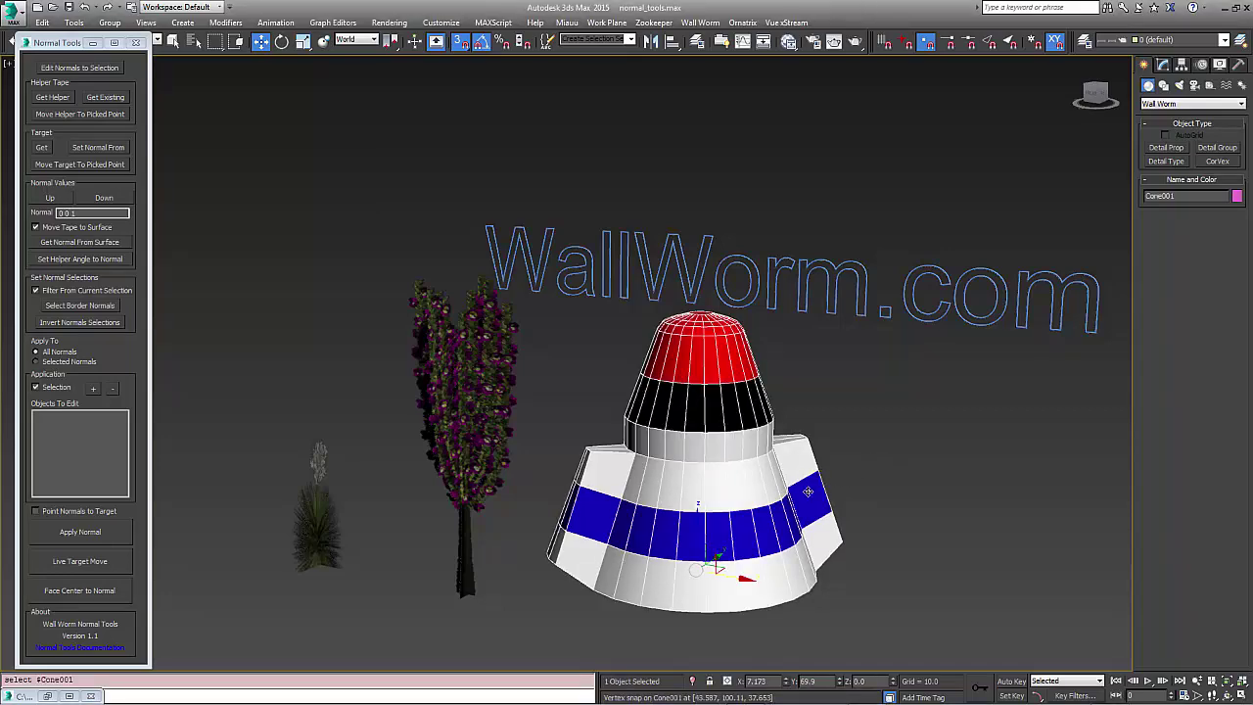
{"action": "scroll", "coordinate": [807, 492], "scroll_direction": "up", "scroll_amount": 6}
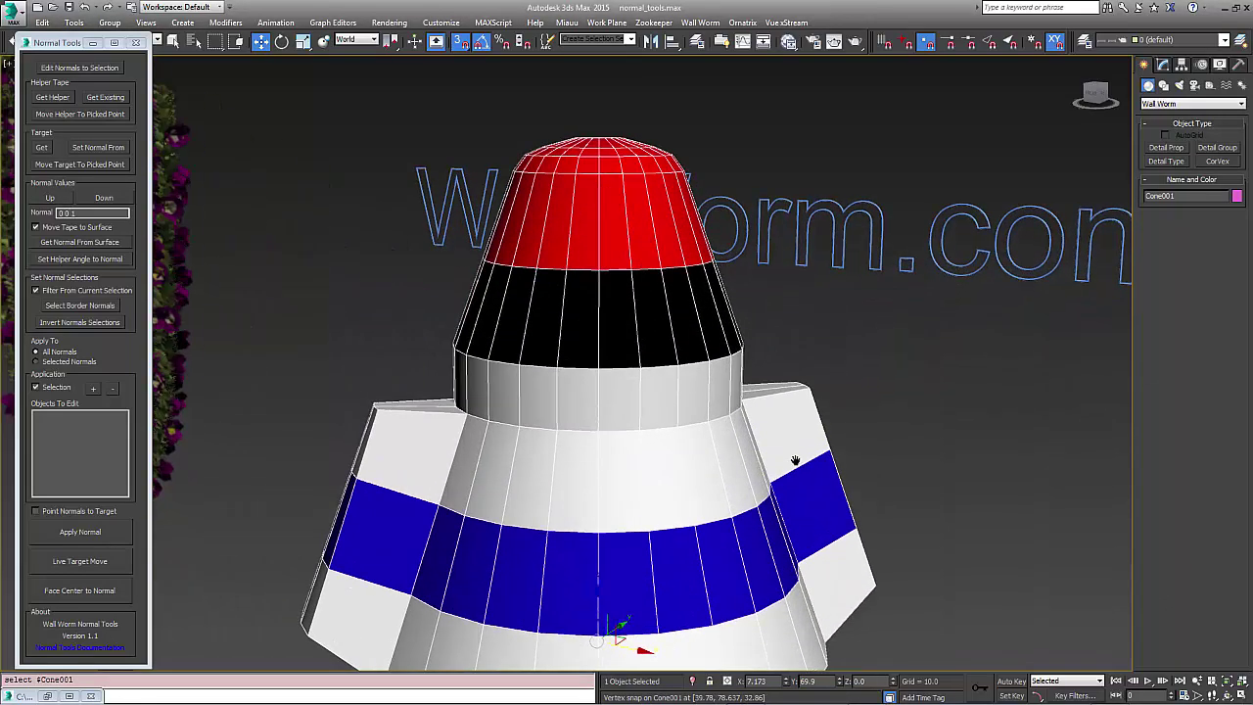
{"action": "scroll", "coordinate": [815, 422], "scroll_direction": "down", "scroll_amount": 4}
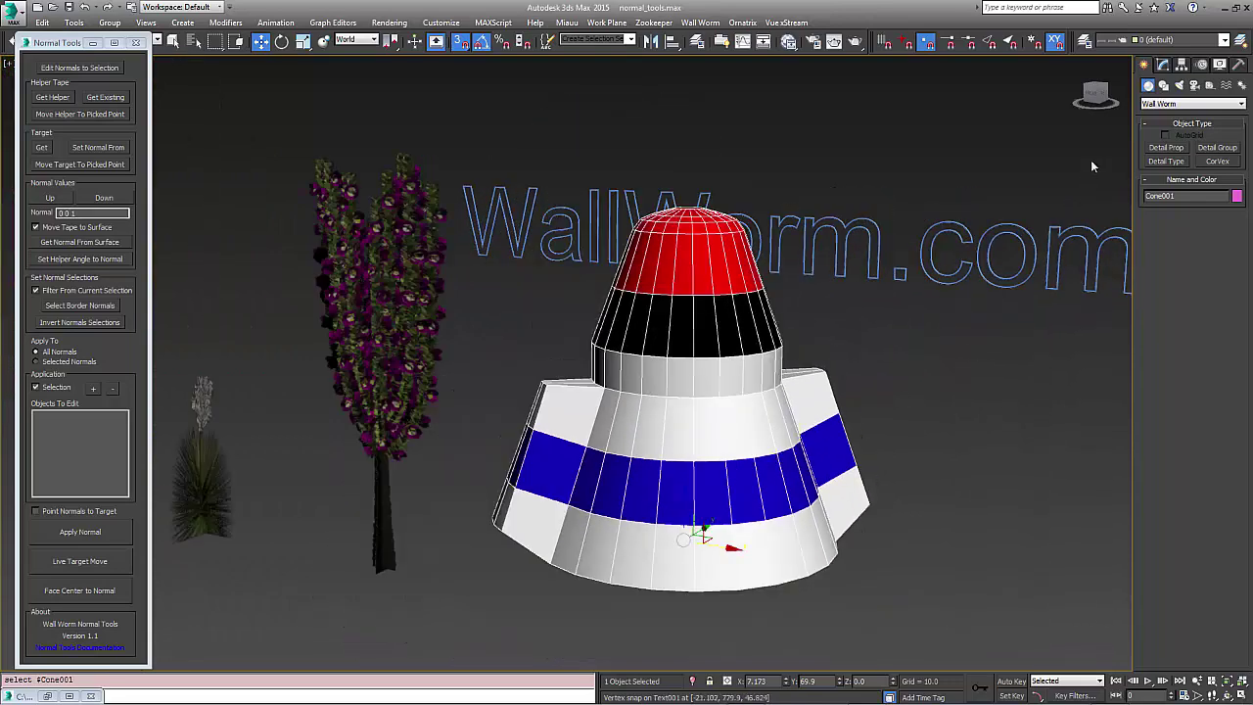
{"action": "left_click", "coordinate": [1163, 65]}
{"action": "left_click", "coordinate": [1220, 231]}
Test polygon selections on the cone's front faces, both wings and the ring below the black band
{"action": "left_click_drag", "start_coordinate": [822, 582], "coordinate": [561, 458]}
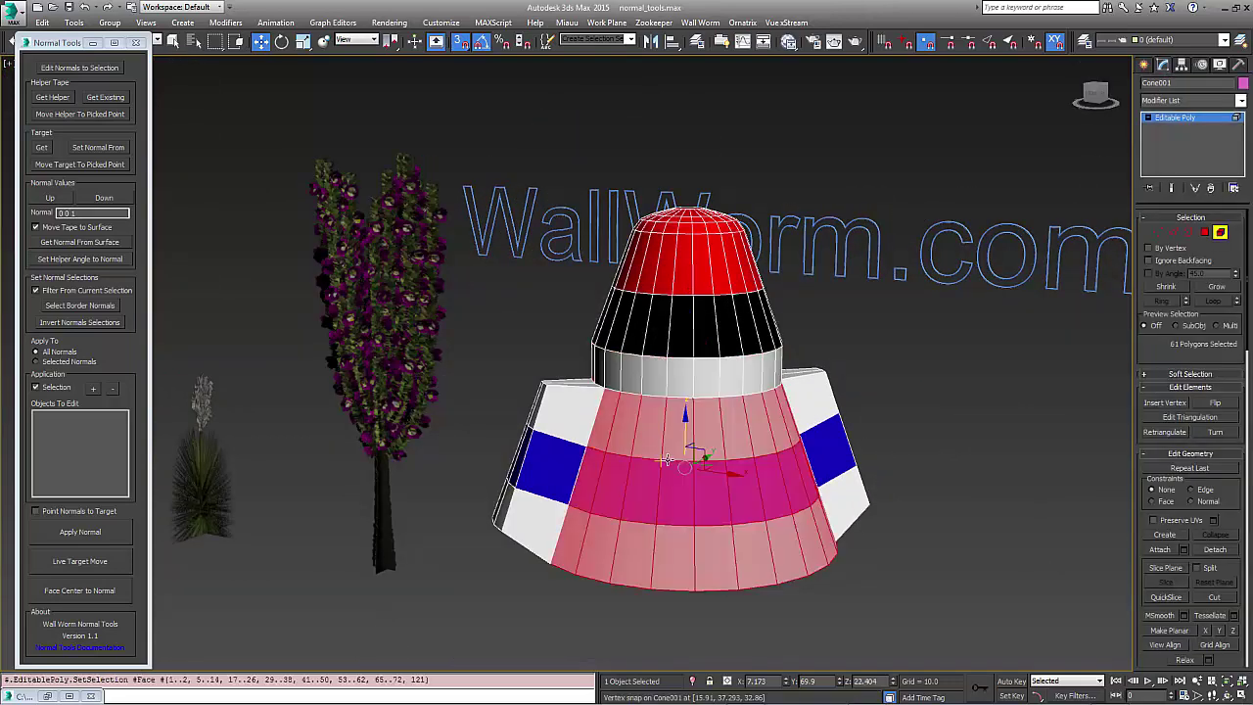
{"action": "left_click", "coordinate": [561, 453]}
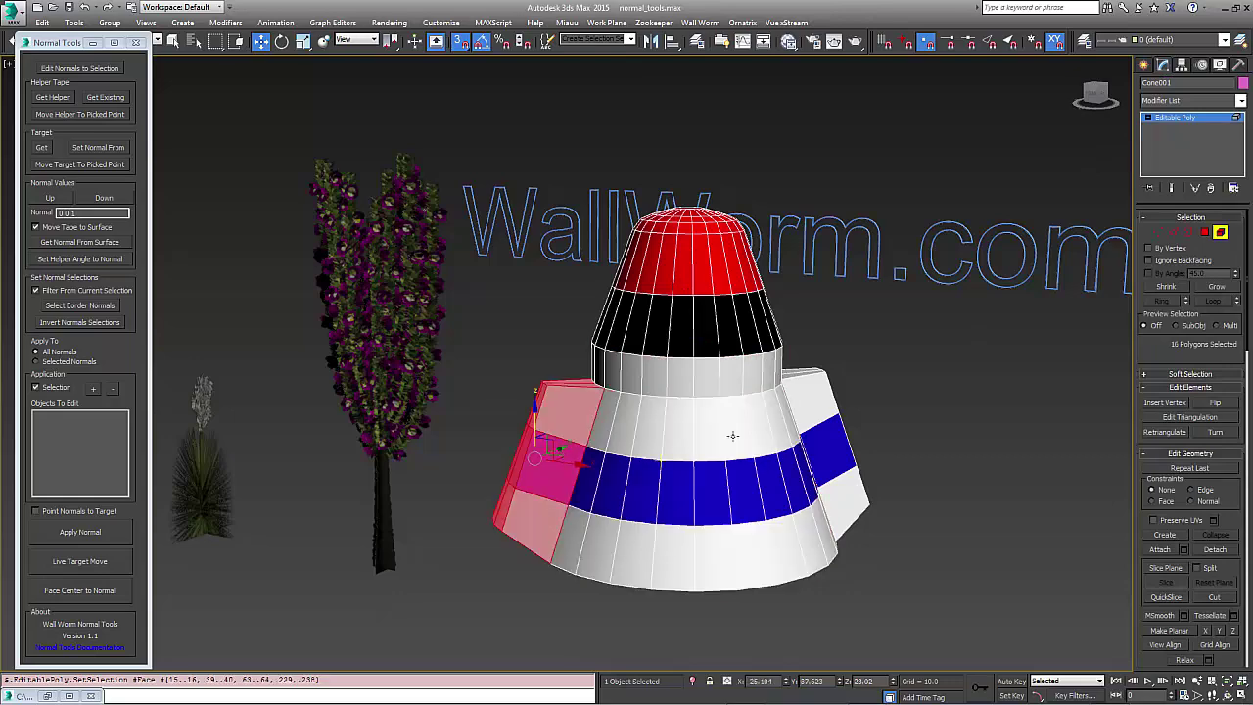
{"action": "left_click", "coordinate": [827, 424]}
{"action": "middle_click_drag", "start_coordinate": [828, 424], "coordinate": [809, 433], "text": "alt"}
{"action": "scroll", "coordinate": [830, 421], "scroll_direction": "up", "scroll_amount": 5}
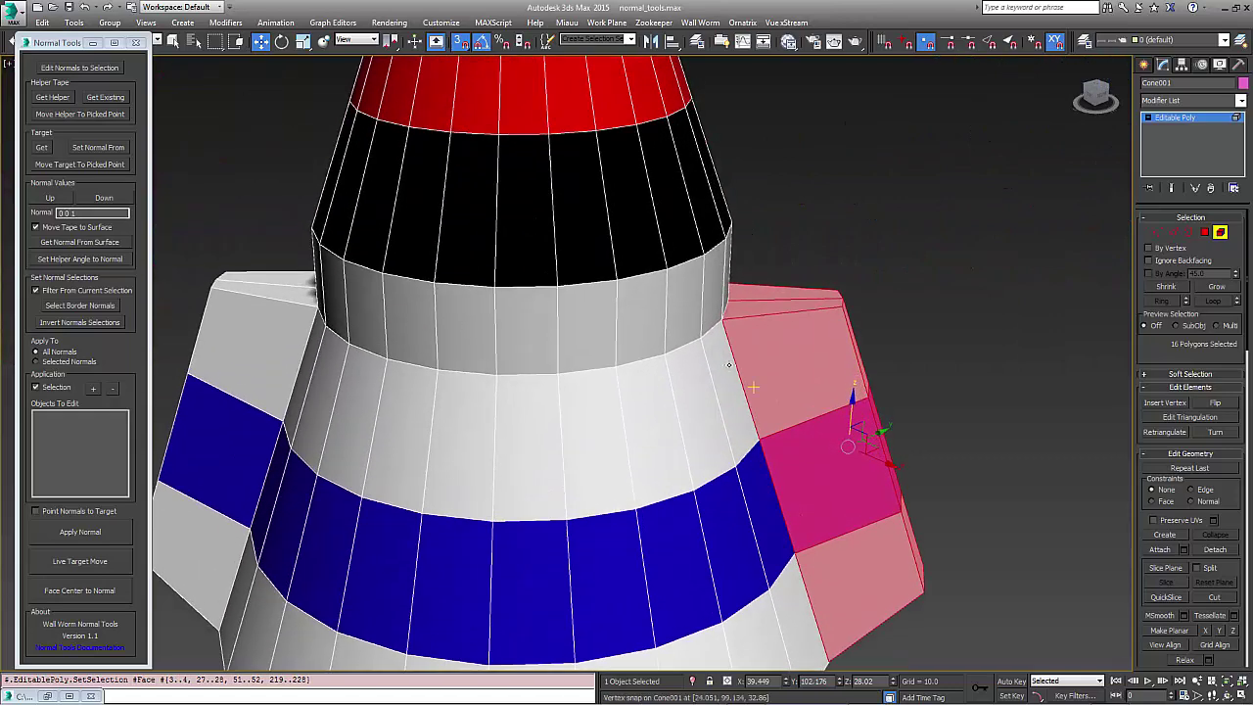
{"action": "left_click", "coordinate": [630, 367]}
{"action": "middle_click_drag", "start_coordinate": [630, 369], "coordinate": [676, 338], "text": "alt"}
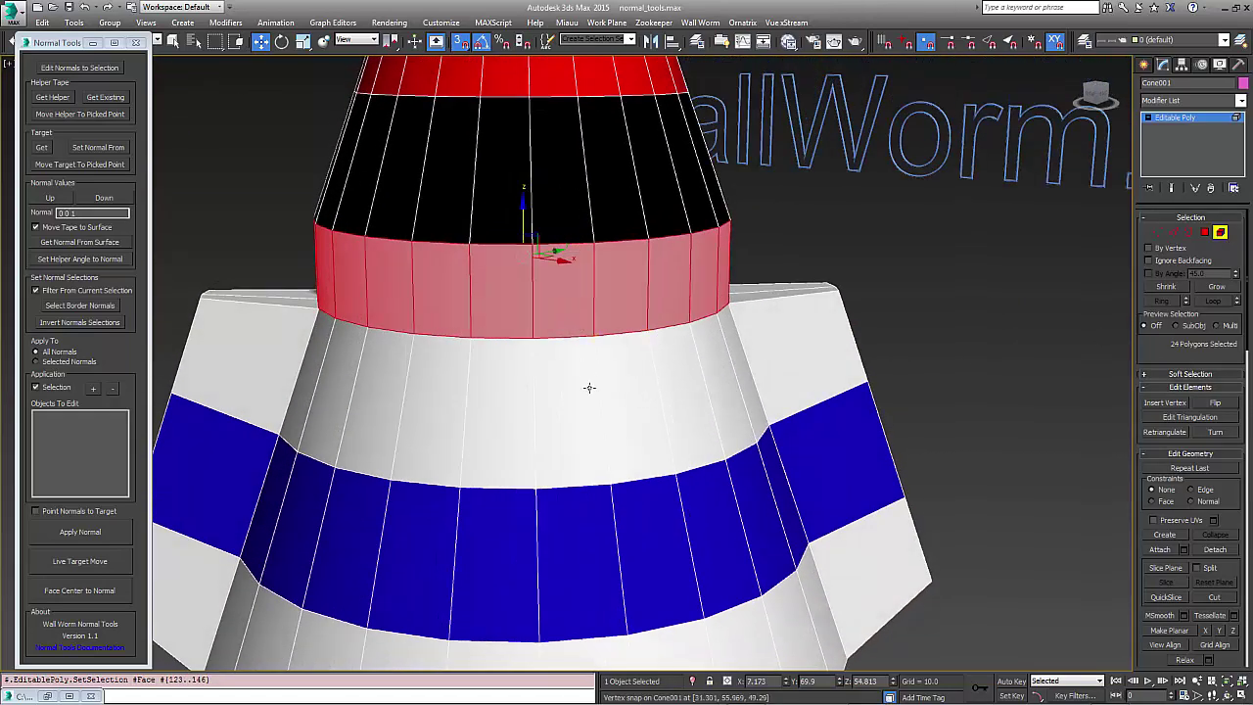
Select two faces on the cone's white band, then clear the polygon selection
{"action": "left_click", "coordinate": [1204, 232]}
{"action": "left_click", "coordinate": [596, 383]}
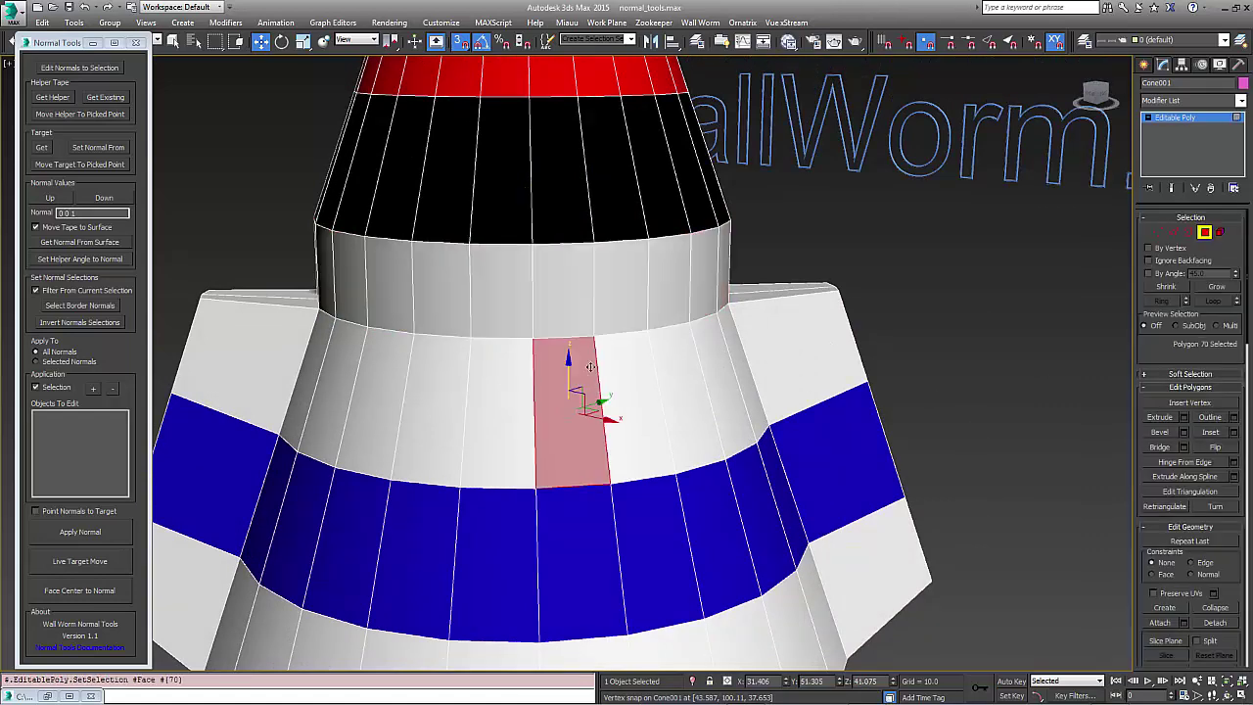
{"action": "left_click", "coordinate": [583, 313], "text": "ctrl"}
{"action": "scroll", "coordinate": [1233, 658], "scroll_direction": "down", "scroll_amount": 8}
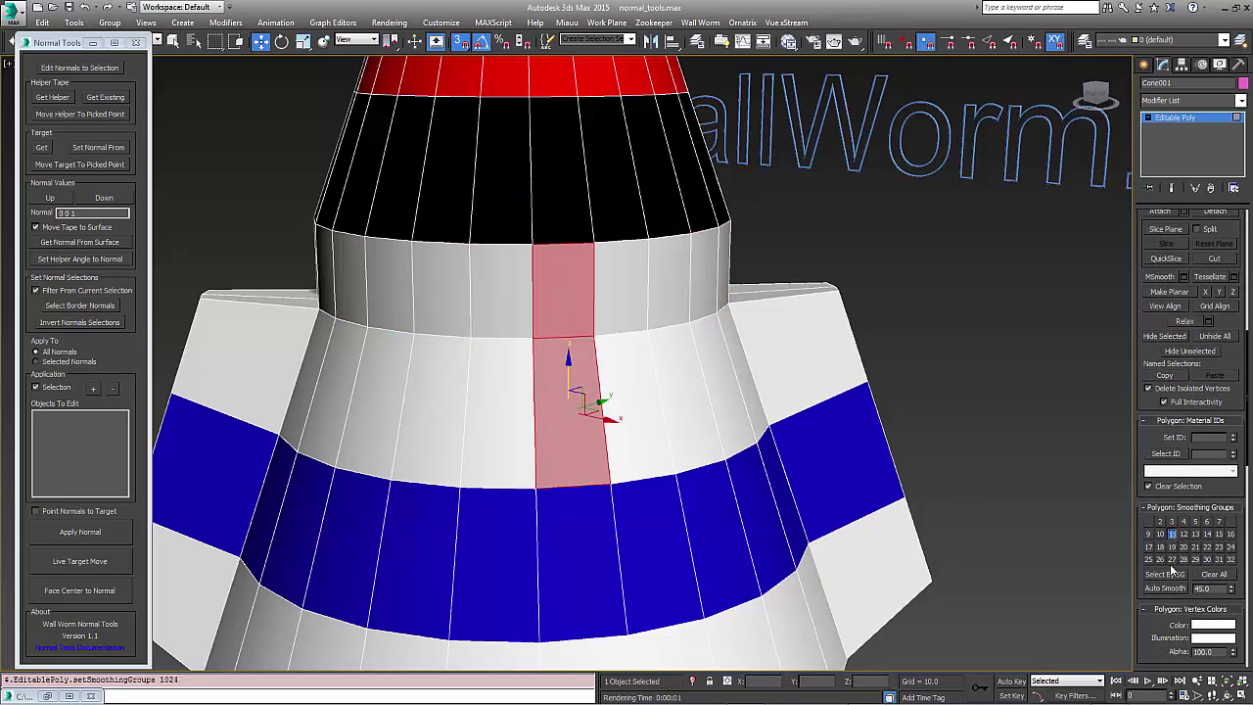
{"action": "left_click", "coordinate": [969, 407]}
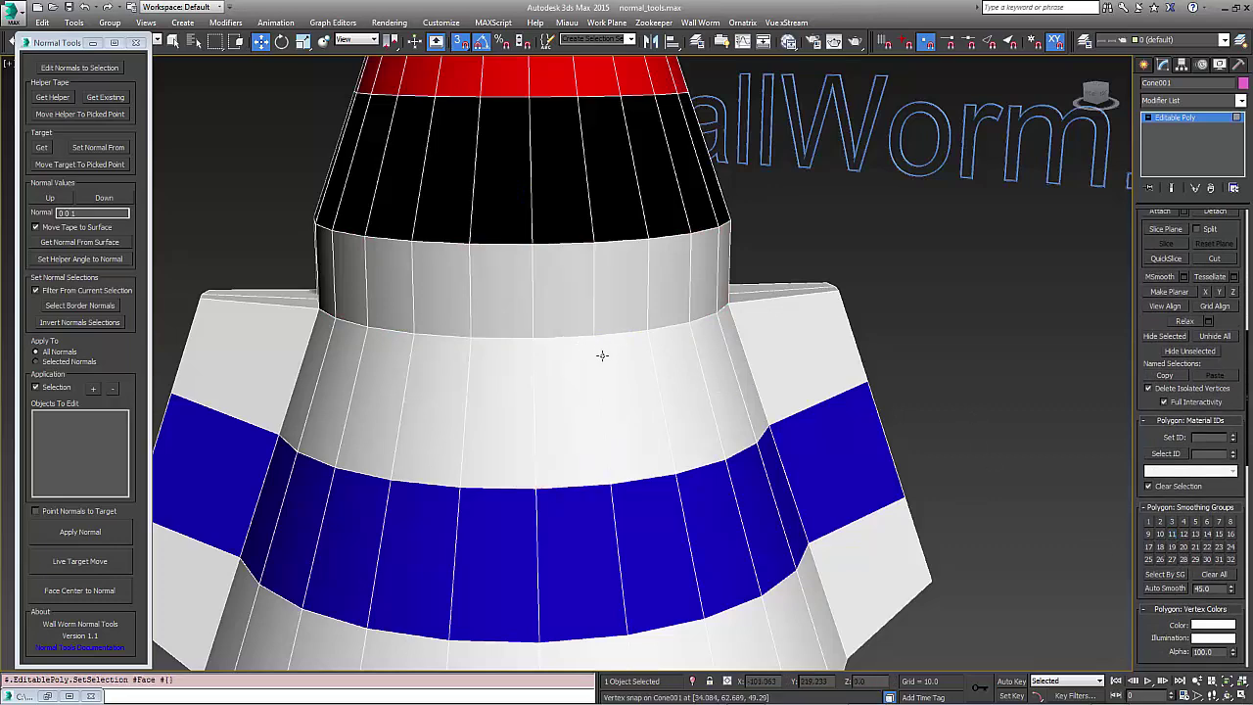
{"action": "middle_click_drag", "start_coordinate": [602, 356], "coordinate": [341, 293], "text": "alt"}
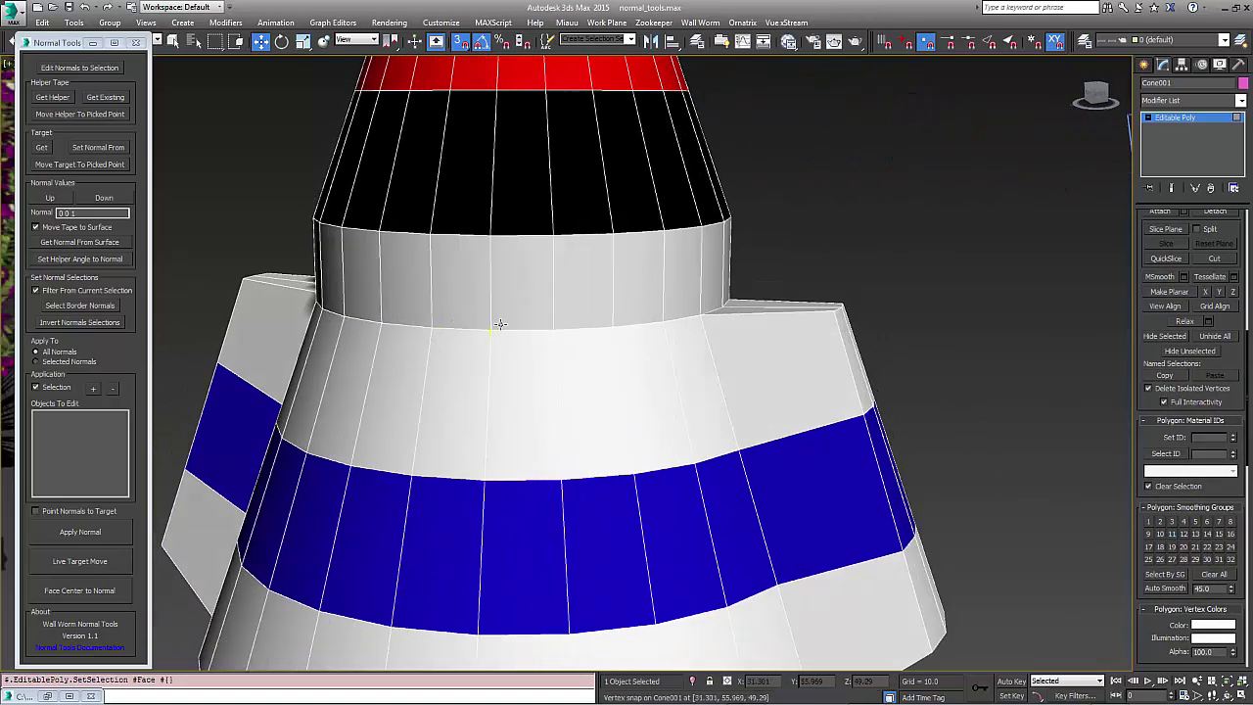
{"action": "middle_click_drag", "start_coordinate": [621, 327], "coordinate": [617, 367], "text": "alt"}
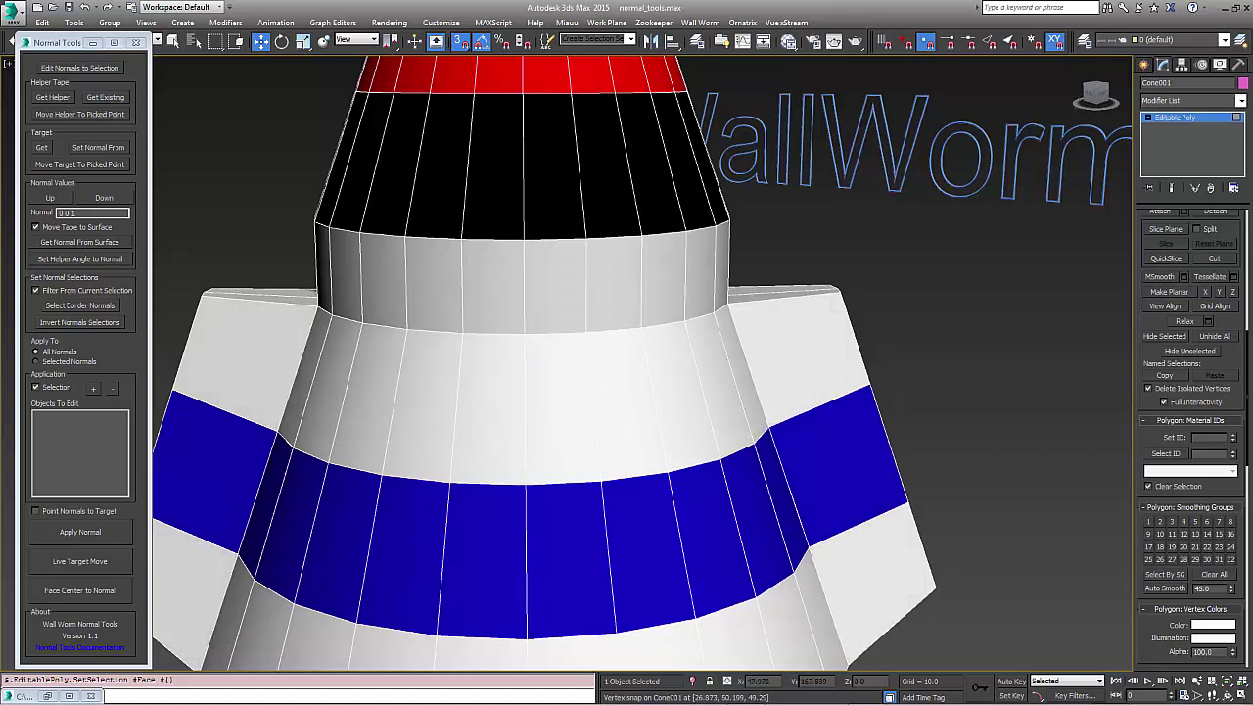
Add an Edit Normals modifier to Cone001 and frame the cone to inspect its blue normals
{"action": "left_click", "coordinate": [1241, 101]}
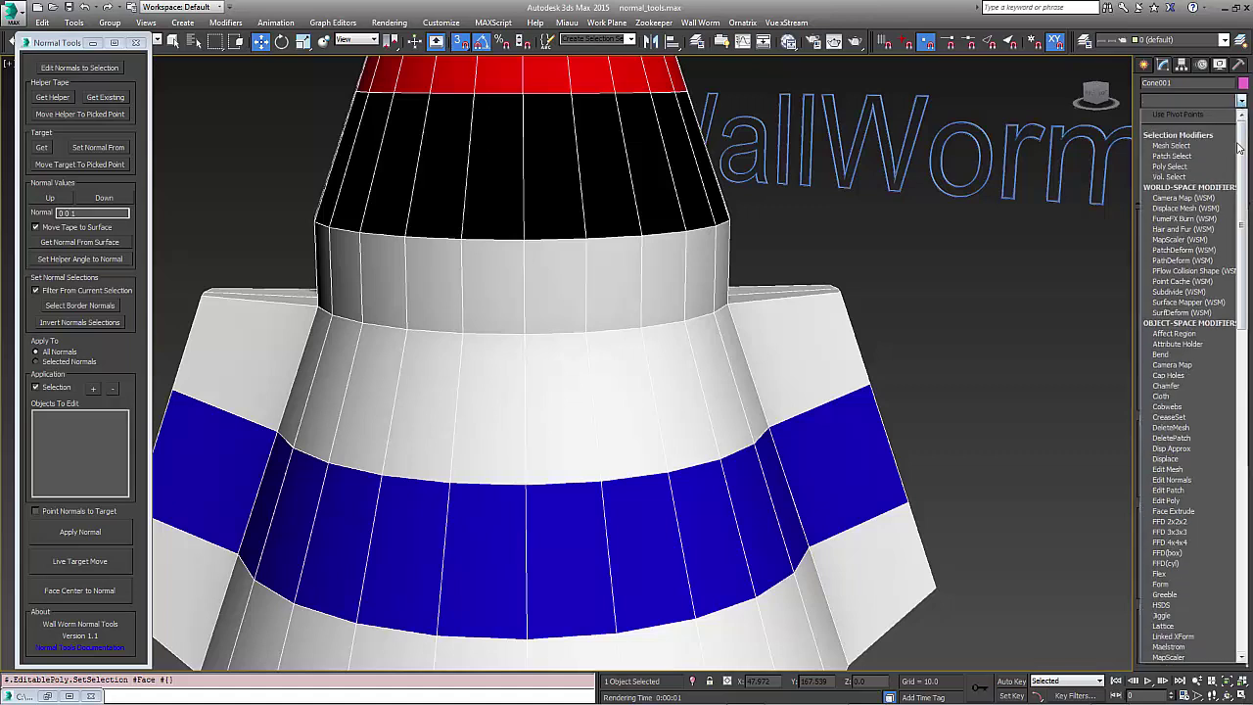
{"action": "scroll", "coordinate": [1238, 147], "scroll_direction": "down", "scroll_amount": 5}
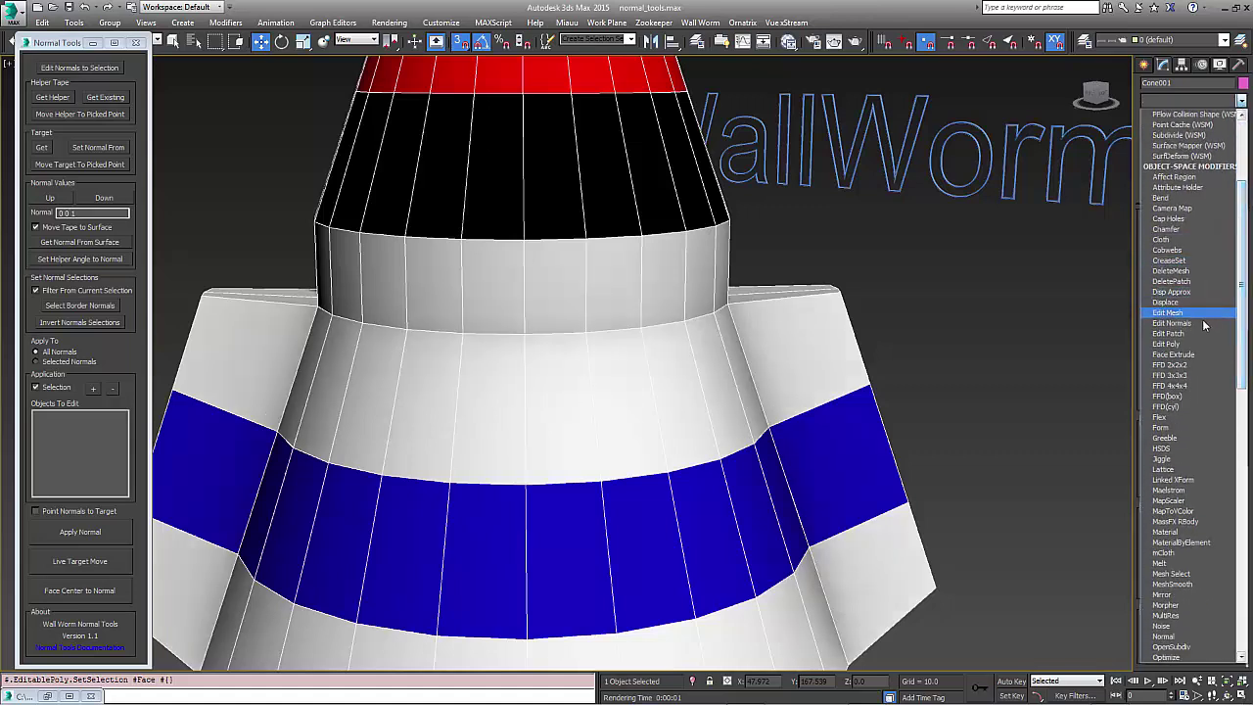
{"action": "left_click", "coordinate": [1203, 326]}
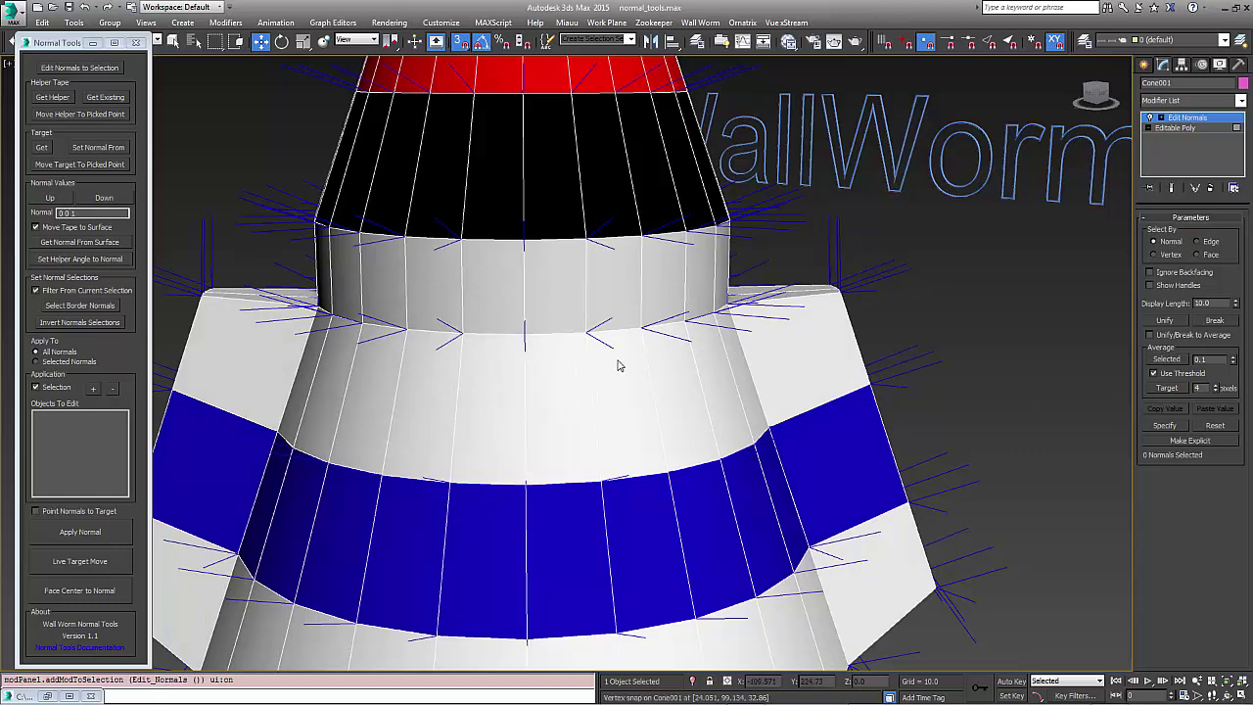
{"action": "middle_click_drag", "start_coordinate": [637, 502], "coordinate": [643, 476], "text": "alt"}
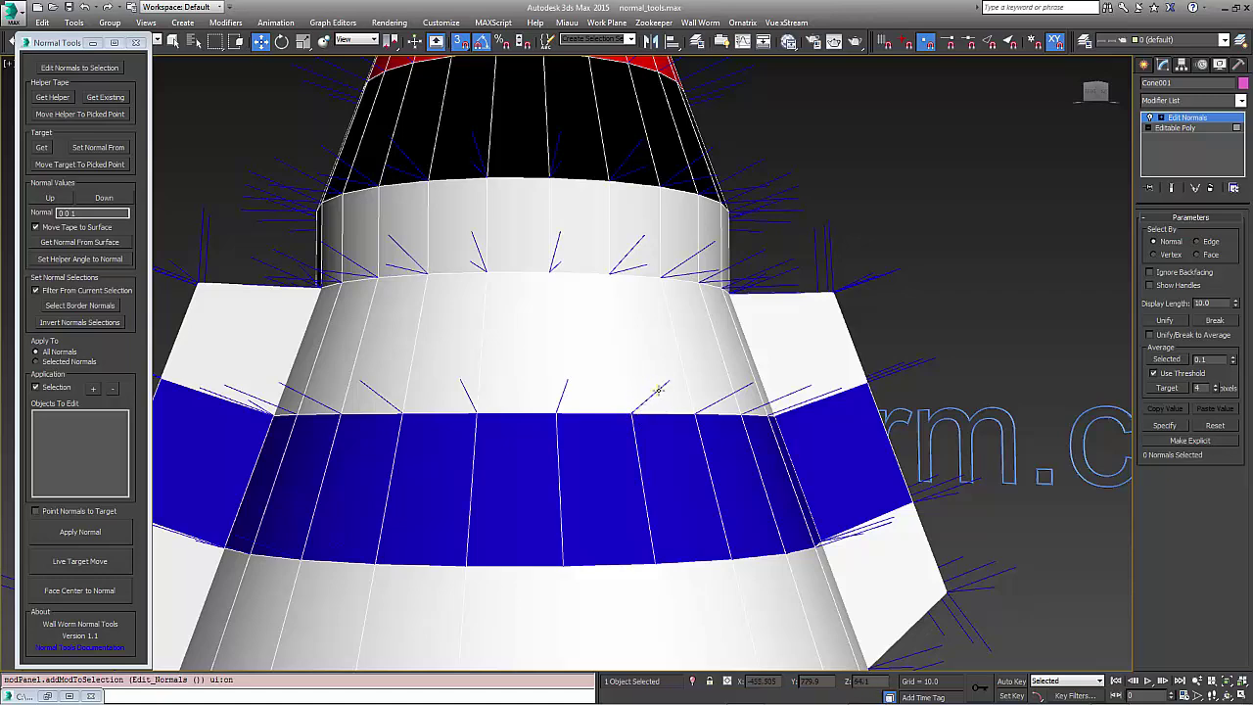
{"action": "middle_click_drag", "start_coordinate": [640, 422], "coordinate": [631, 434], "text": "alt"}
{"action": "scroll", "coordinate": [614, 312], "scroll_direction": "up", "scroll_amount": 4}
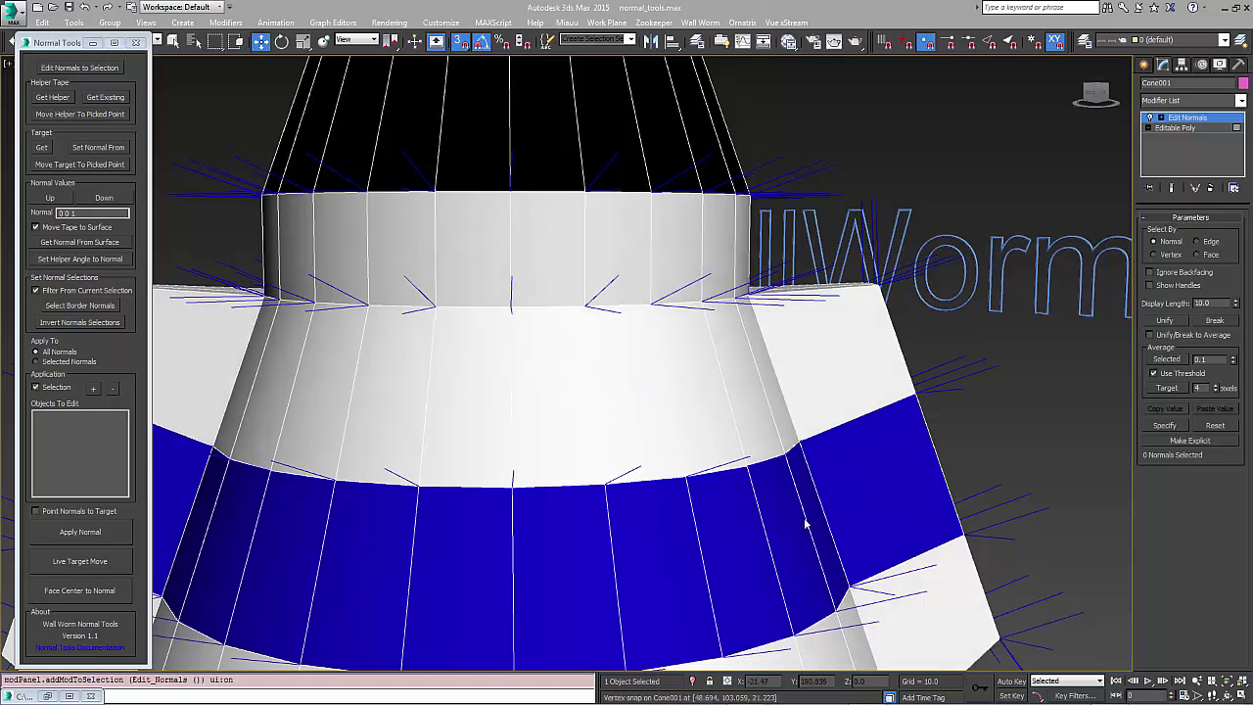
{"action": "key", "text": "z"}
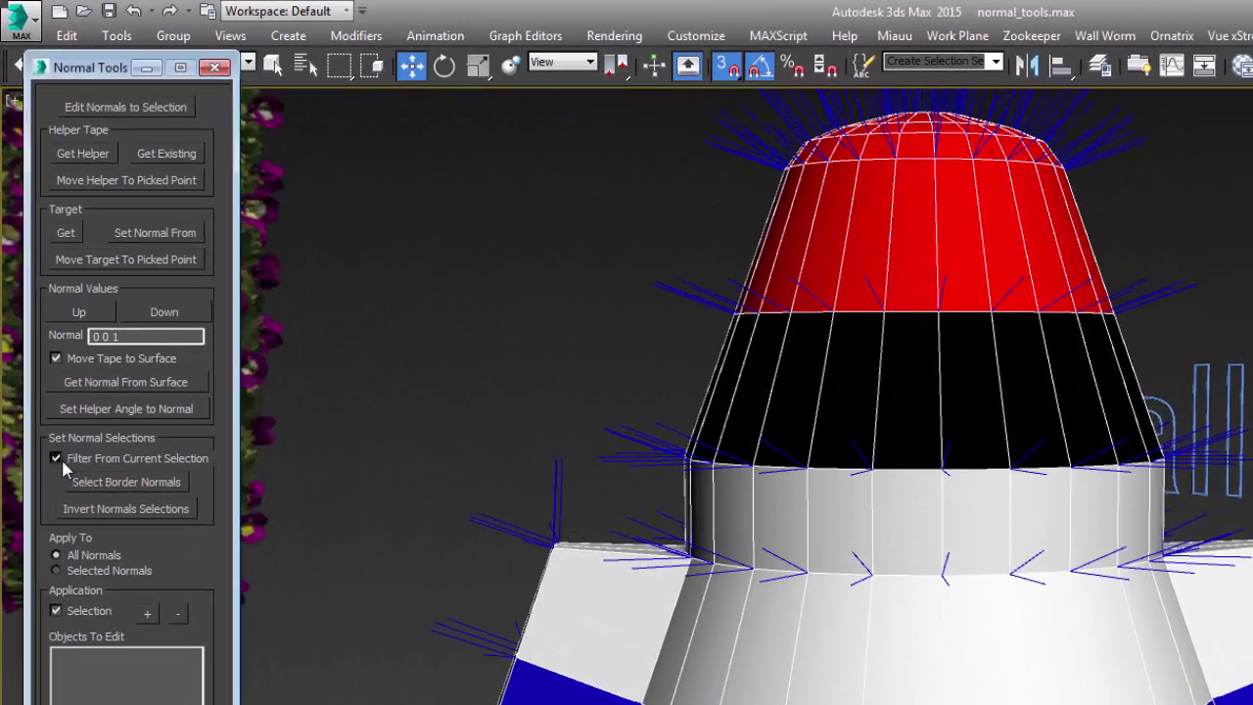
Turn off Filter From Current Selection and select and lock the cone's border normals
{"action": "left_click", "coordinate": [59, 457]}
{"action": "left_click", "coordinate": [134, 483]}
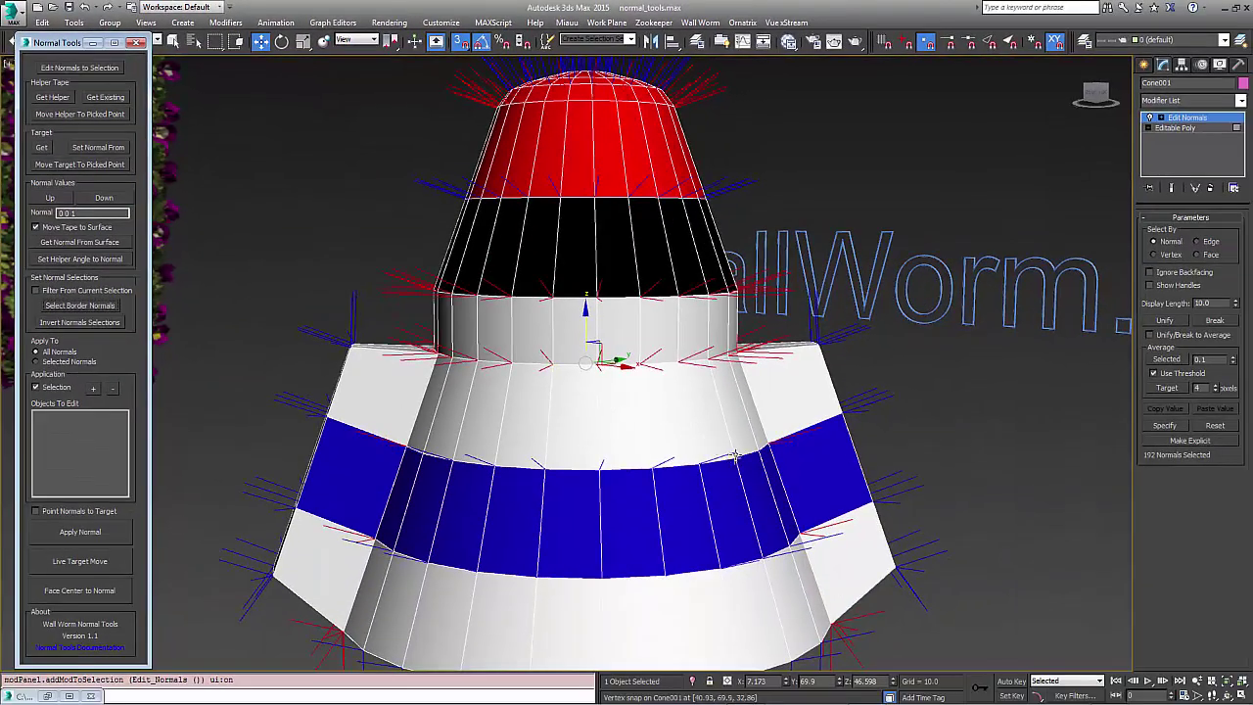
{"action": "key", "text": "space"}
{"action": "middle_click_drag", "start_coordinate": [735, 455], "coordinate": [750, 427], "text": "alt"}
{"action": "scroll", "coordinate": [754, 417], "scroll_direction": "up", "scroll_amount": 5}
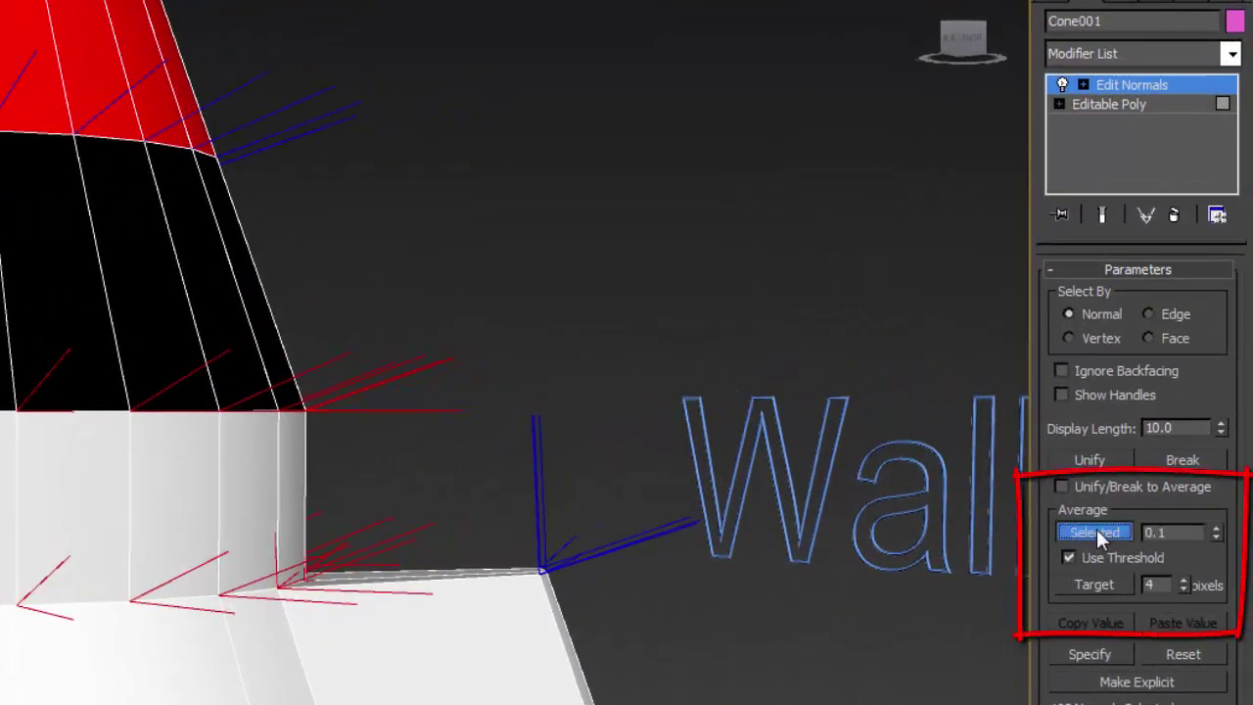
Average the selected border normals with Average Selected in Edit Normals
{"action": "left_click", "coordinate": [1097, 529]}
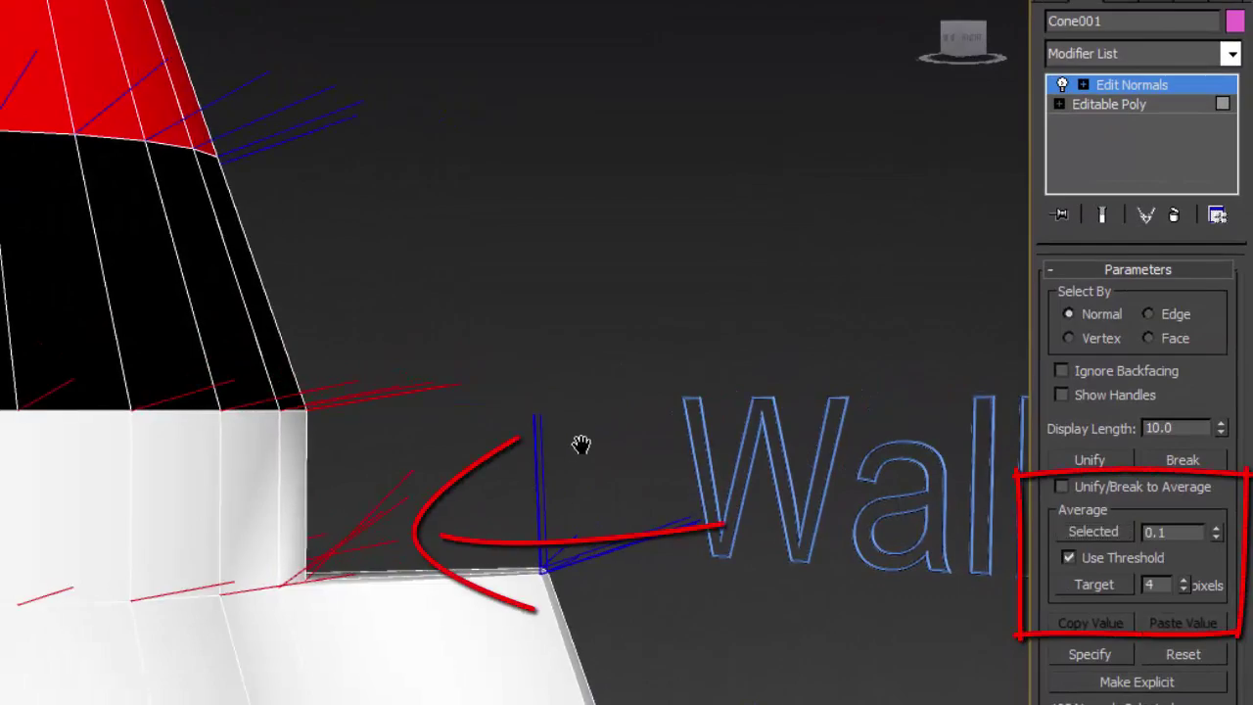
{"action": "scroll", "coordinate": [685, 294], "scroll_direction": "down", "scroll_amount": 5}
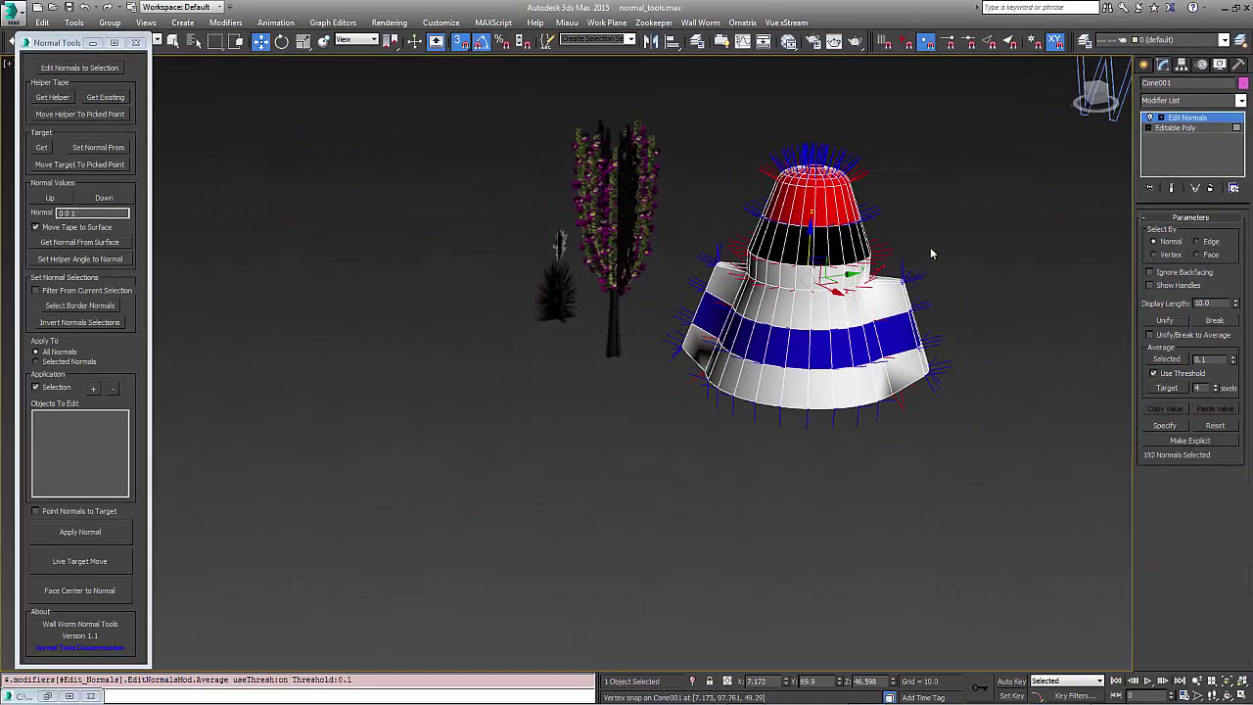
{"action": "scroll", "coordinate": [921, 257], "scroll_direction": "up", "scroll_amount": 5}
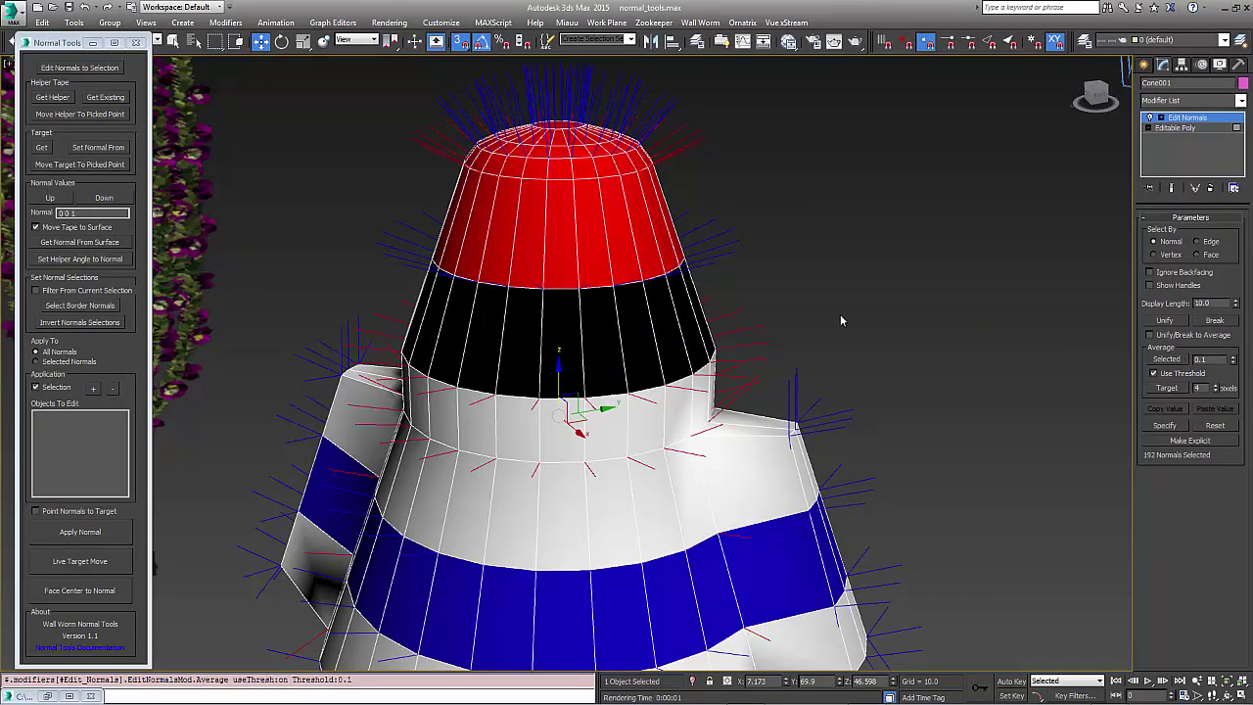
{"action": "middle_click_drag", "start_coordinate": [958, 399], "coordinate": [989, 355]}
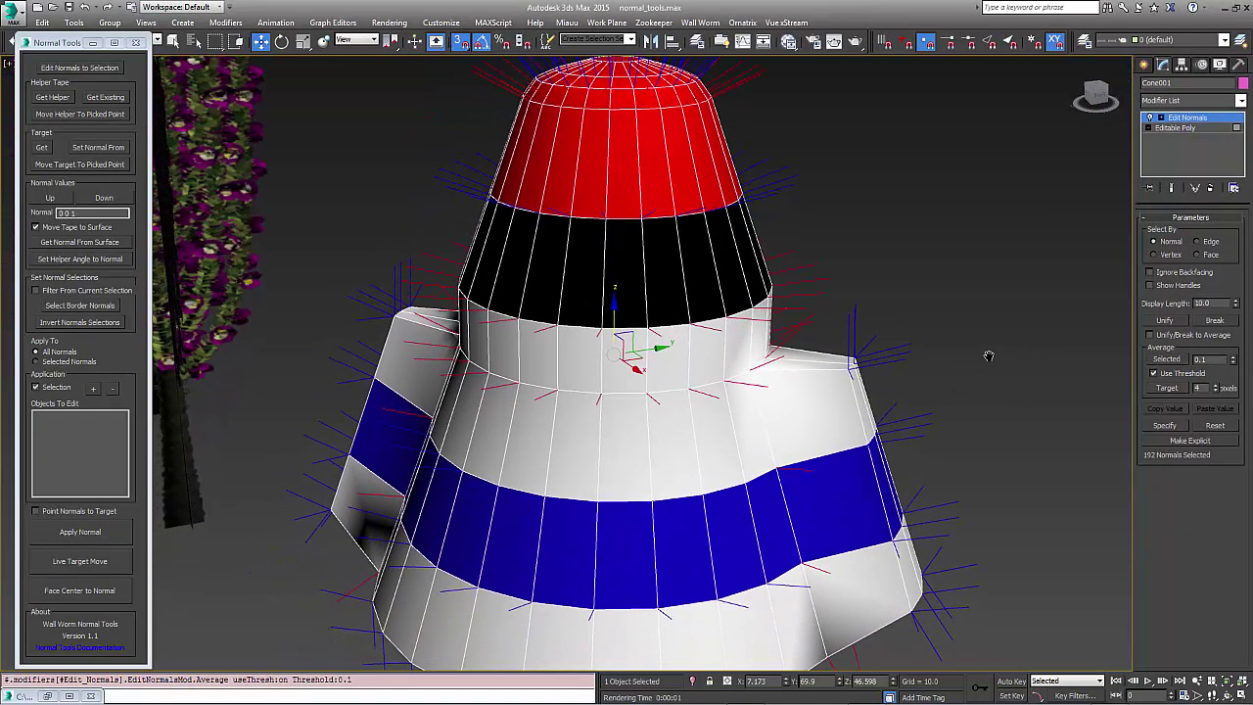
Render a preview of the cone's shading and close it
{"action": "left_click", "coordinate": [868, 49]}
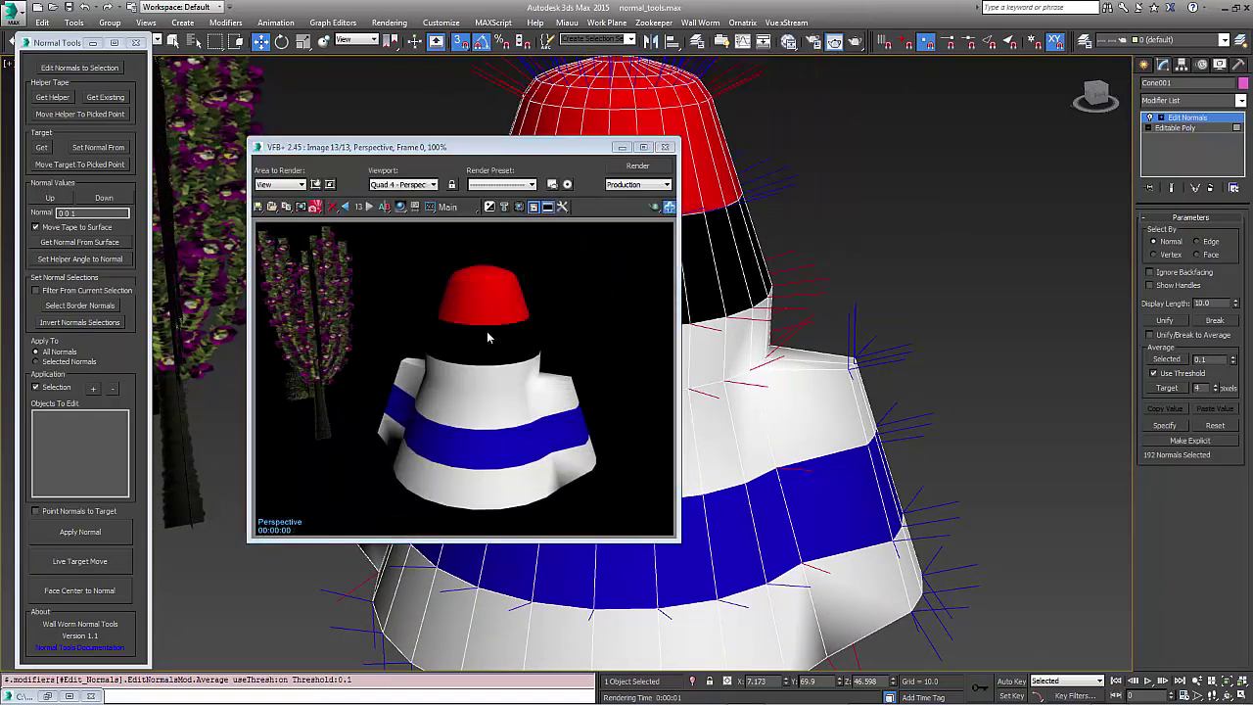
{"action": "left_click", "coordinate": [665, 147]}
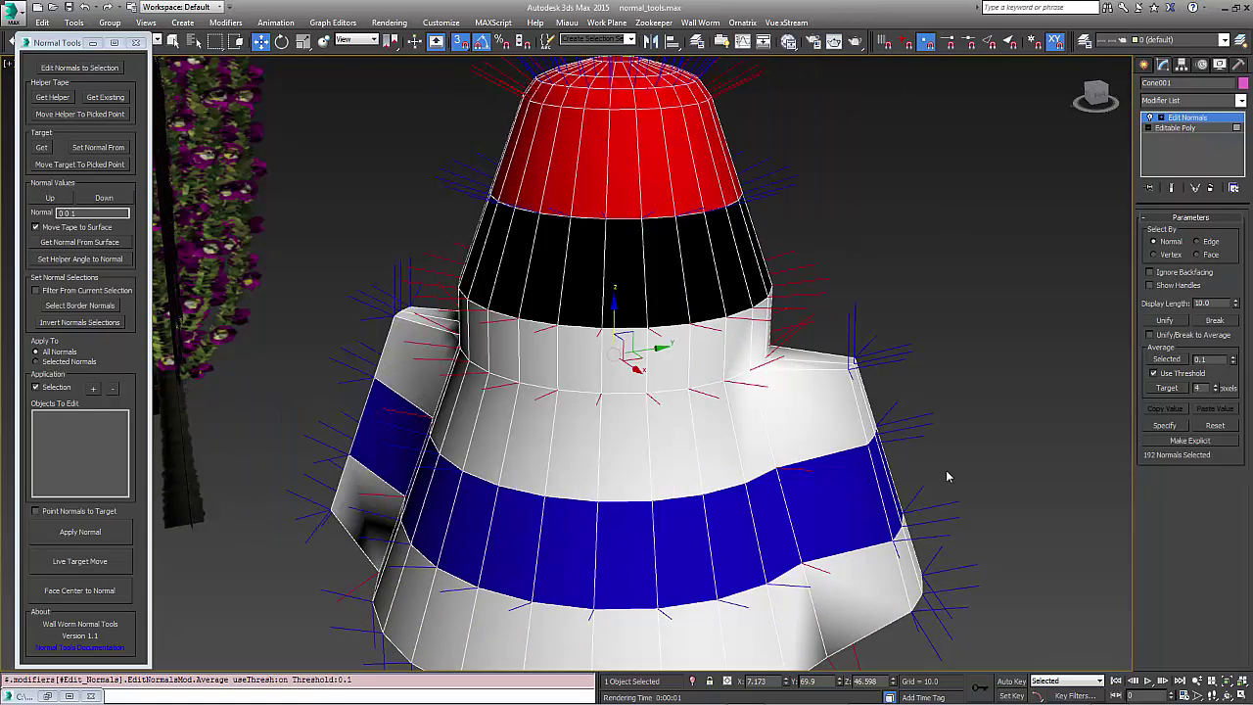
{"action": "middle_click_drag", "start_coordinate": [945, 470], "coordinate": [950, 350]}
{"action": "middle_click_drag", "start_coordinate": [894, 541], "coordinate": [970, 554], "text": "alt"}
Select the normals along the cone's base and reset them to their defaults
{"action": "left_click_drag", "start_coordinate": [969, 550], "coordinate": [881, 497]}
{"action": "left_click", "coordinate": [344, 487]}
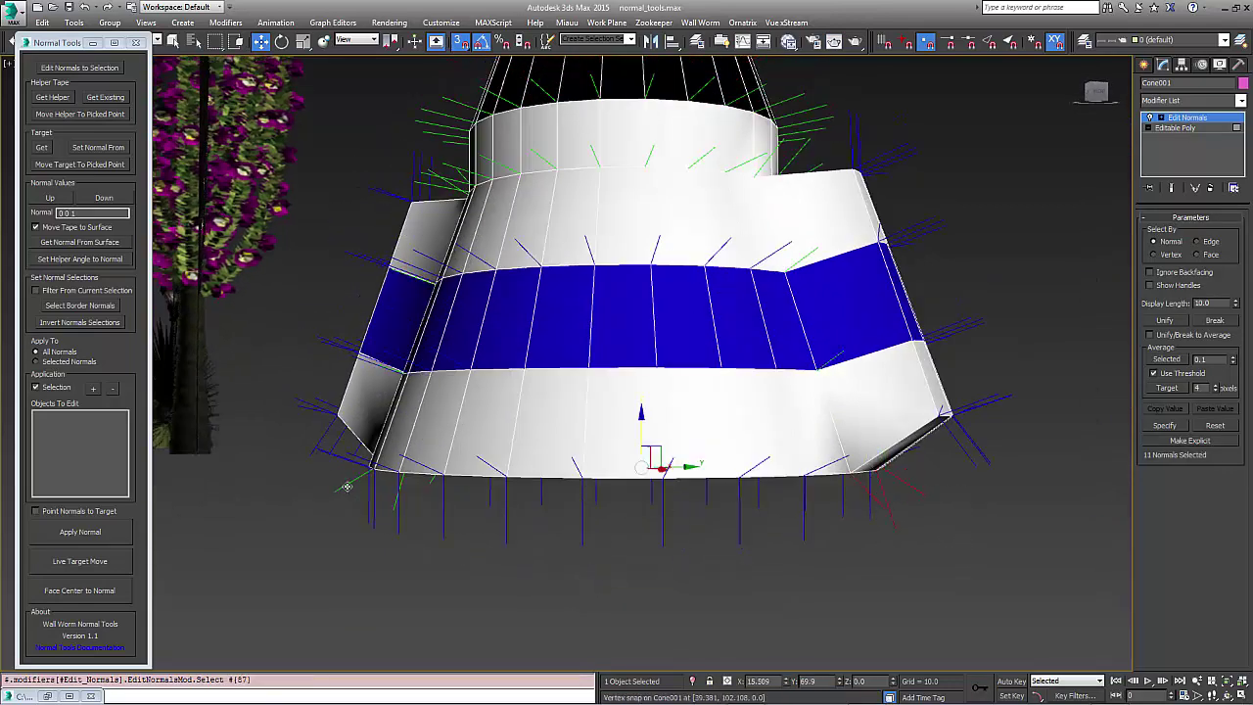
{"action": "left_click", "coordinate": [392, 510]}
{"action": "middle_click_drag", "start_coordinate": [438, 480], "coordinate": [352, 485], "text": "alt"}
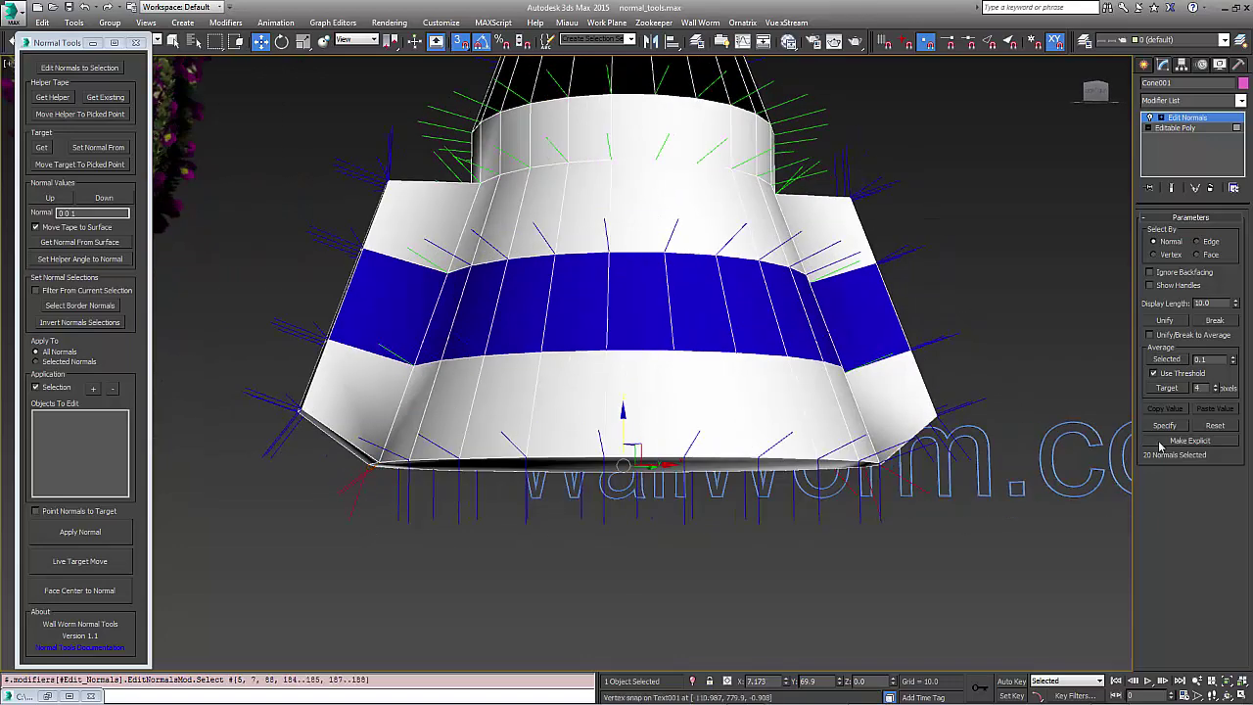
{"action": "left_click", "coordinate": [1215, 426]}
Render the Perspective view again and drag the frame buffer window aside
{"action": "middle_click_drag", "start_coordinate": [627, 490], "coordinate": [665, 490], "text": "alt"}
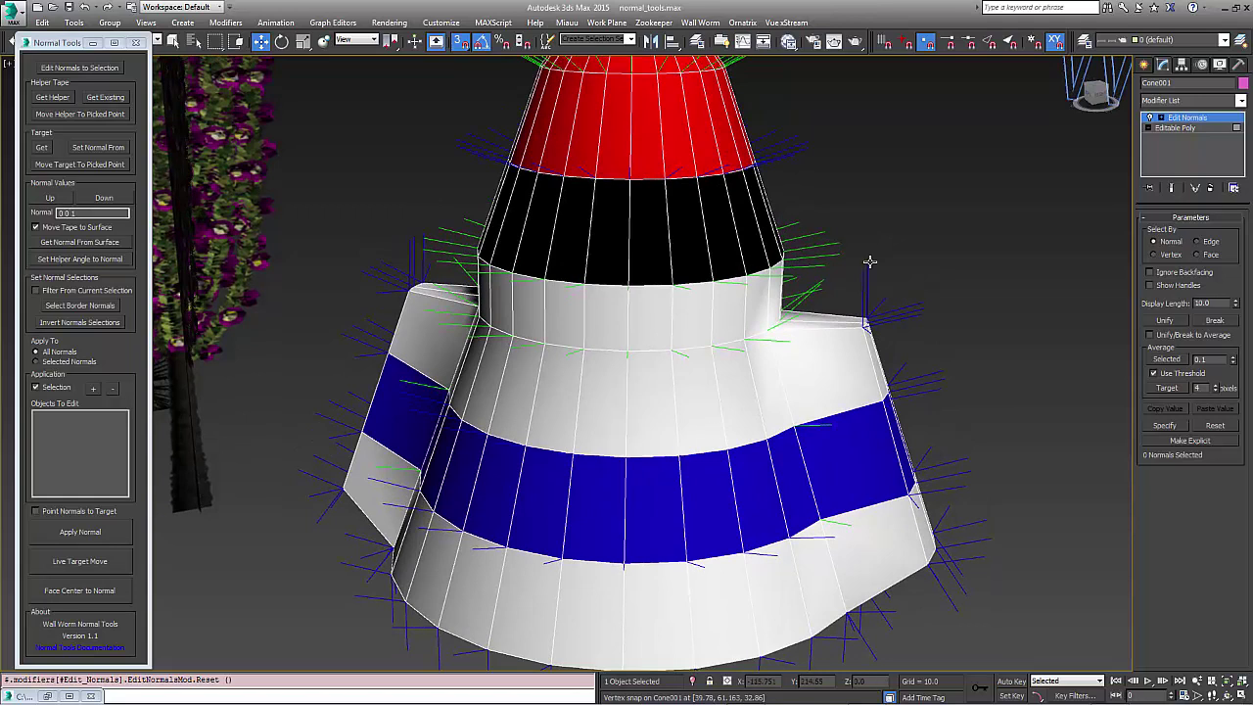
{"action": "left_click", "coordinate": [856, 41]}
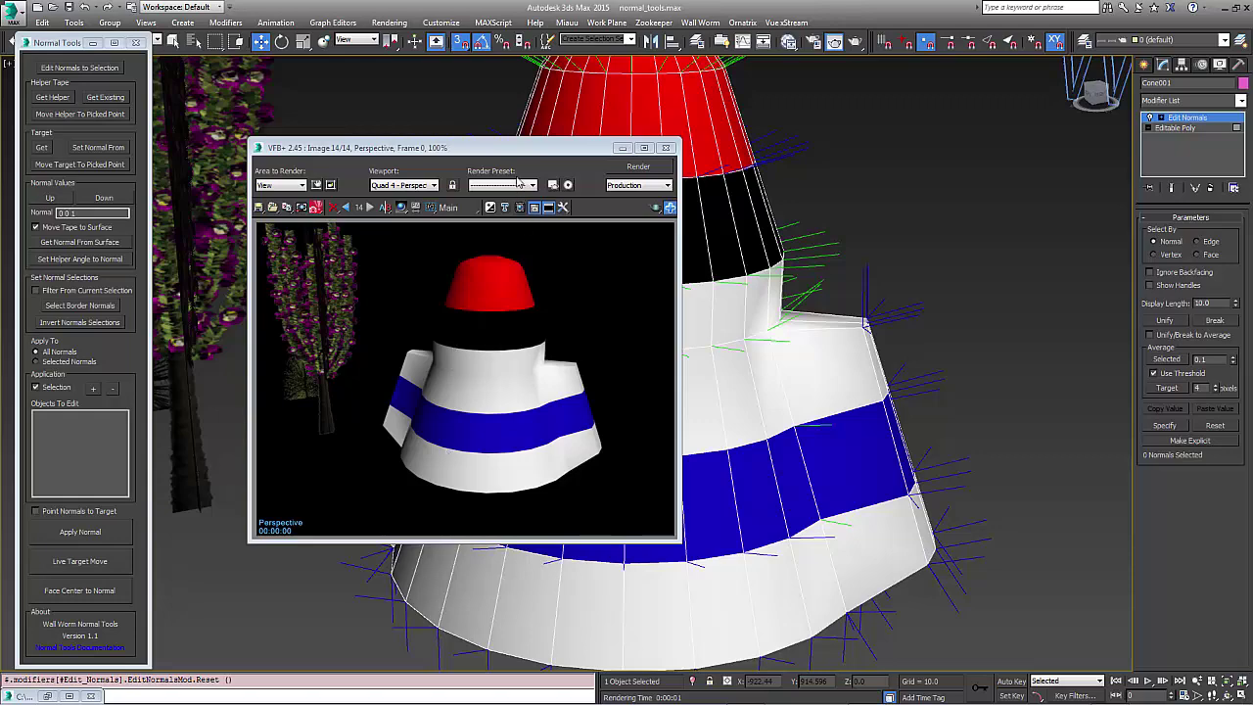
{"action": "left_click_drag", "start_coordinate": [527, 149], "coordinate": [690, 482]}
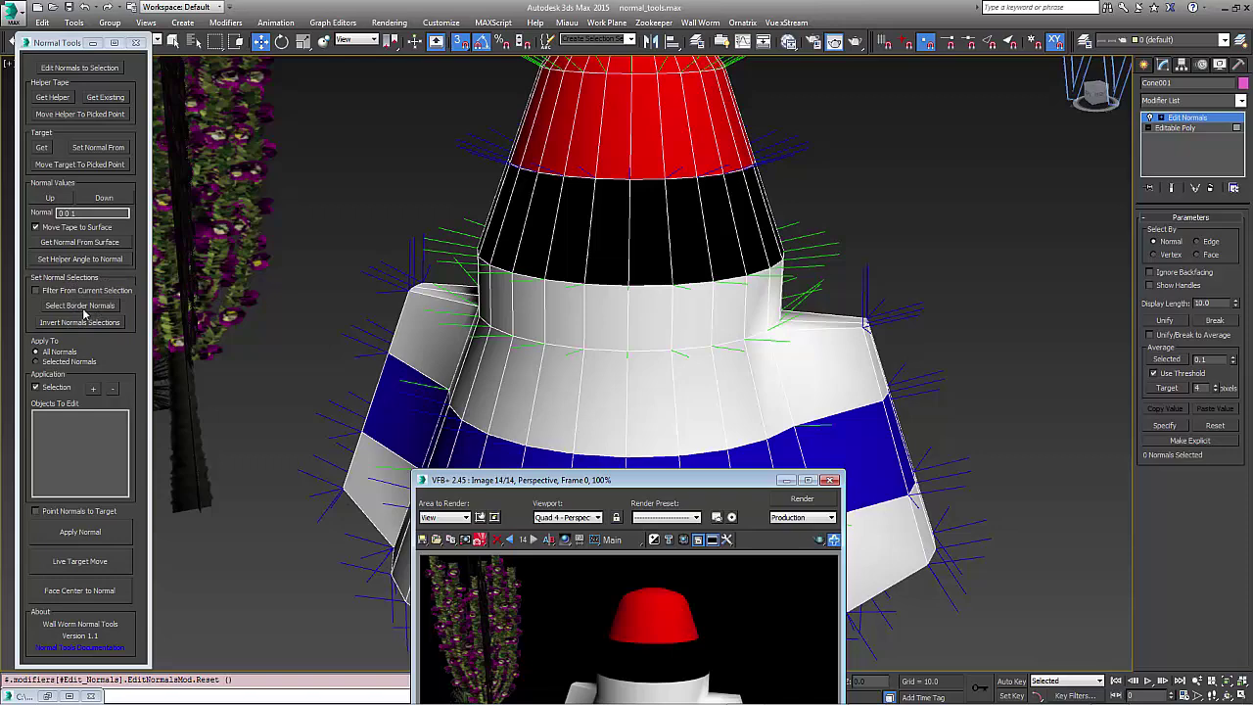
Convert the tall flowering plant and the small plant to Editable Poly
{"action": "left_click", "coordinate": [595, 359]}
{"action": "middle_click_drag", "start_coordinate": [596, 358], "coordinate": [707, 384]}
{"action": "left_click", "coordinate": [620, 396]}
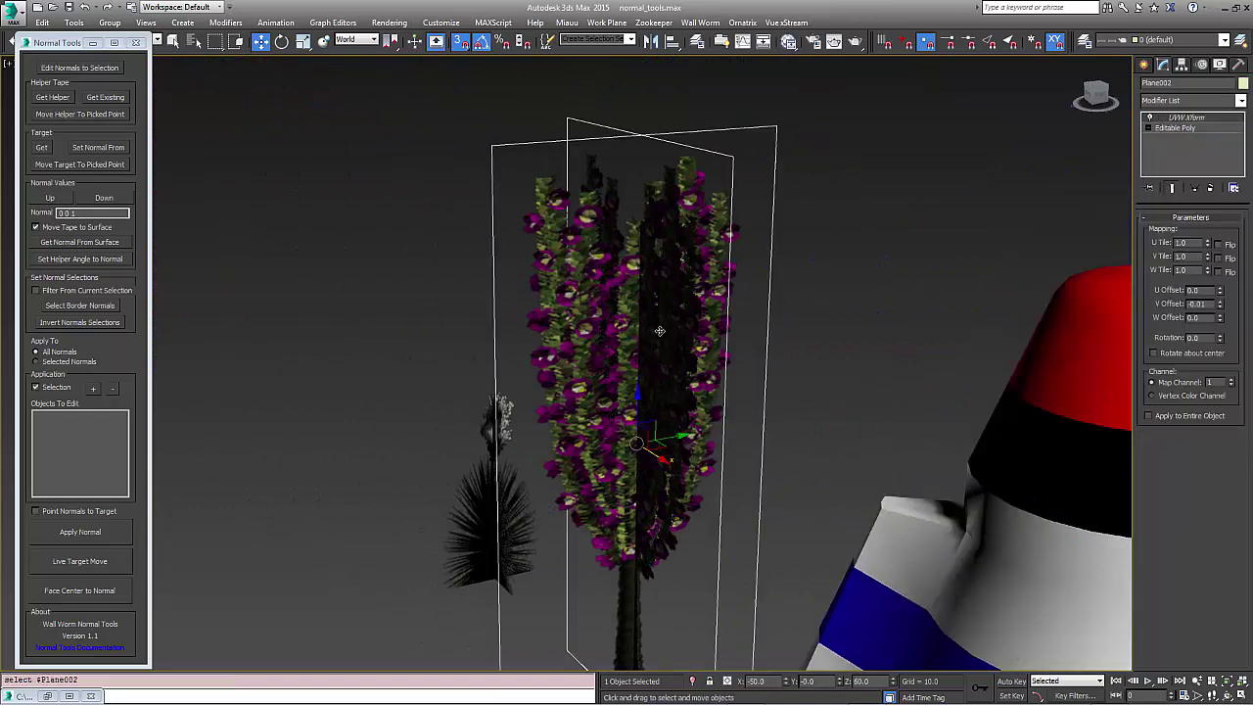
{"action": "middle_click_drag", "start_coordinate": [620, 397], "coordinate": [804, 407], "text": "alt"}
{"action": "left_click", "coordinate": [423, 470], "text": "ctrl"}
{"action": "right_click", "coordinate": [423, 470]}
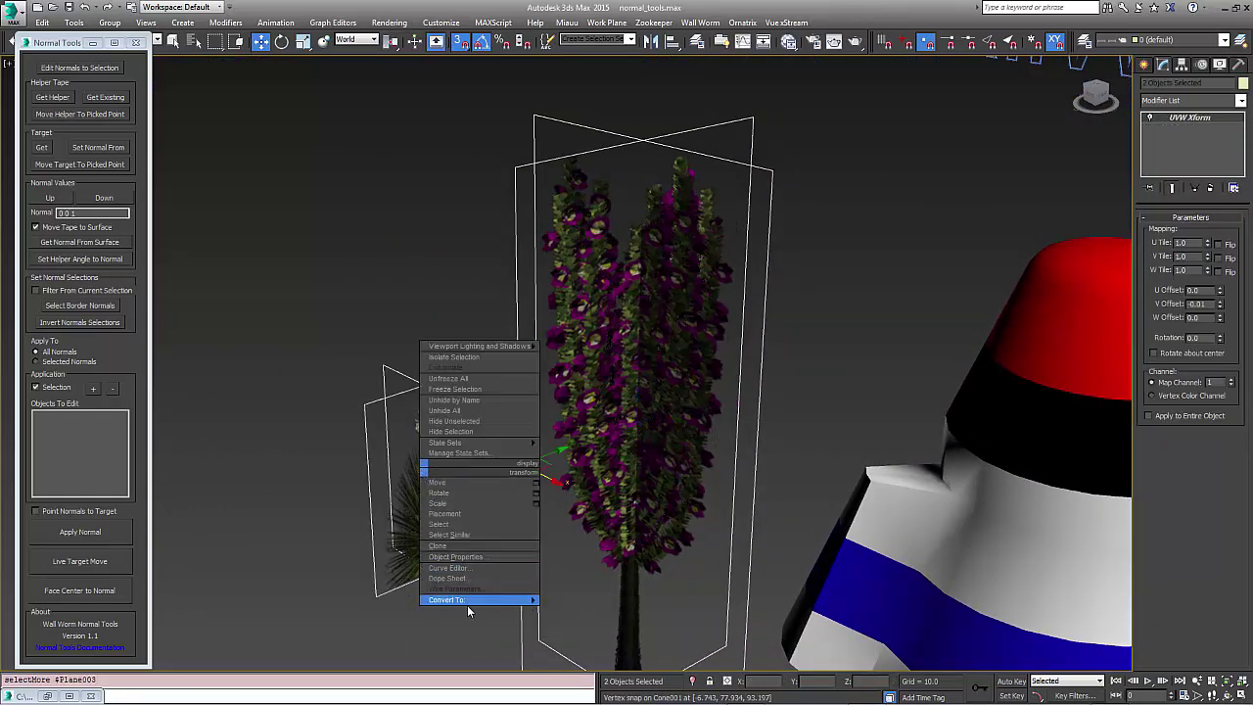
{"action": "mouse_move", "coordinate": [490, 599]}
{"action": "left_click", "coordinate": [586, 610]}
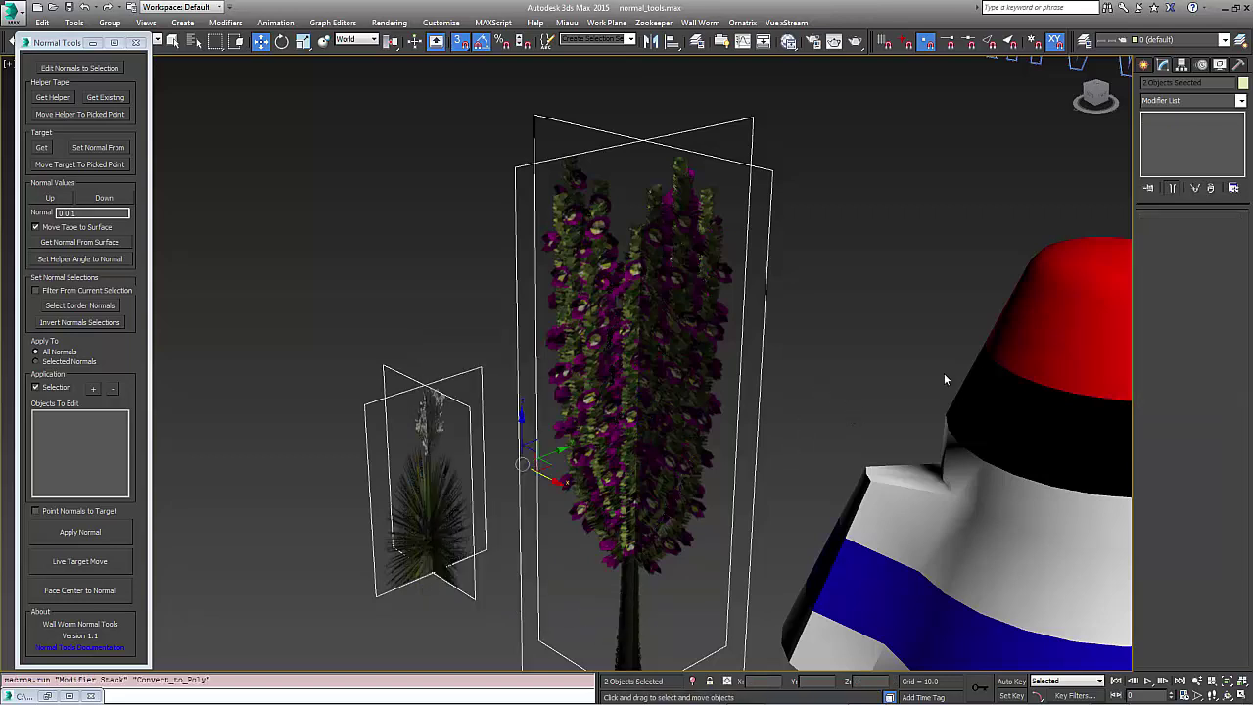
Add an Edit Normals modifier to Plane002, the tall flowering plant
{"action": "left_click", "coordinate": [999, 238]}
{"action": "left_click", "coordinate": [729, 245]}
{"action": "left_click", "coordinate": [1229, 102]}
{"action": "scroll", "coordinate": [1223, 241], "scroll_direction": "down", "scroll_amount": 5}
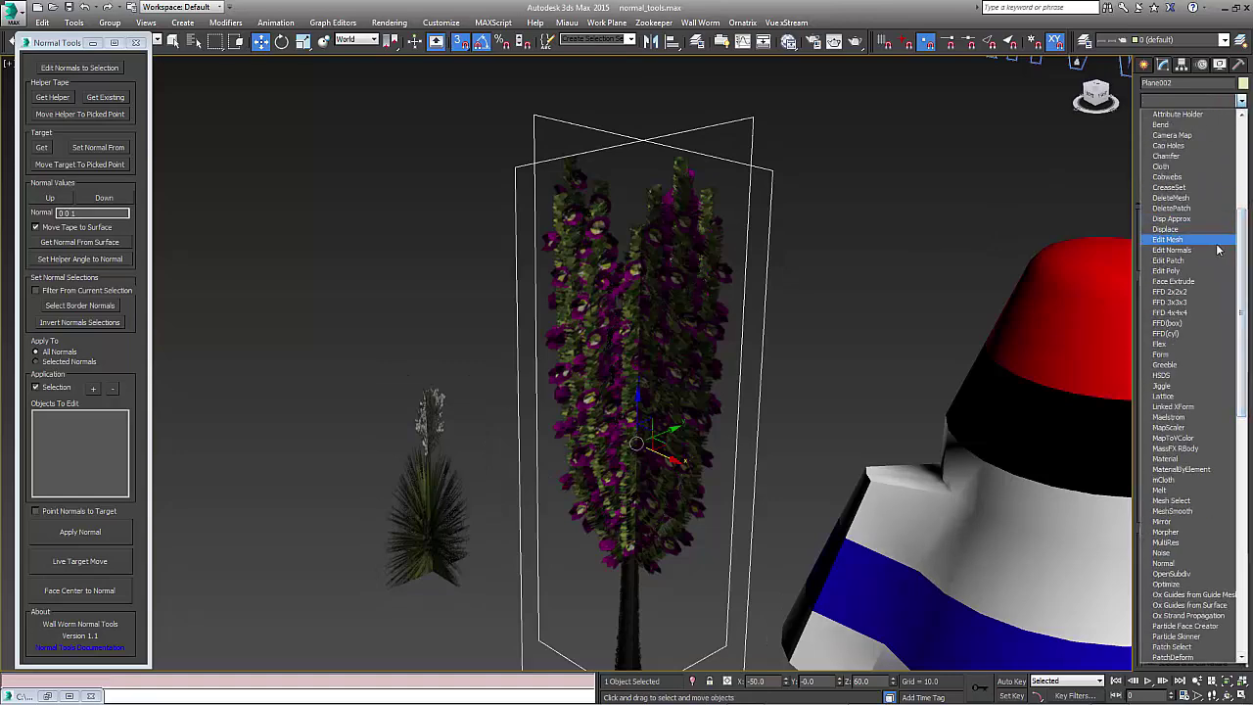
{"action": "left_click", "coordinate": [1213, 254]}
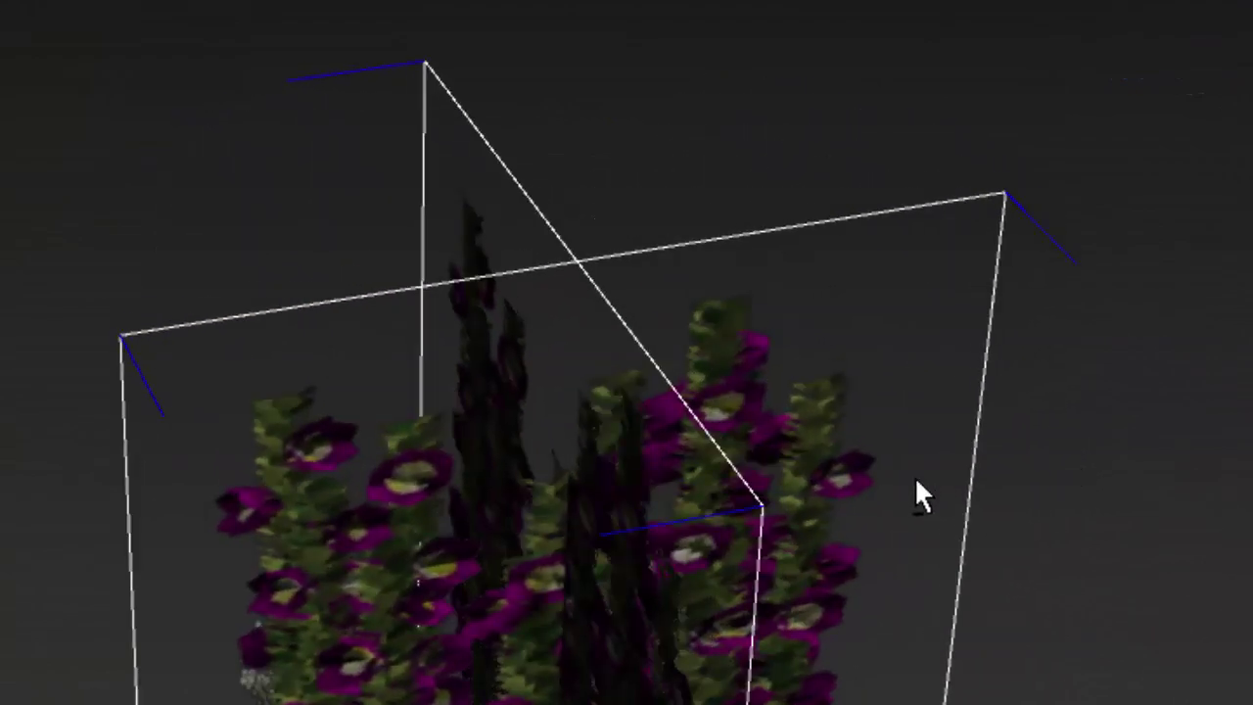
{"action": "middle_click_drag", "start_coordinate": [916, 481], "coordinate": [730, 331]}
{"action": "middle_click_drag", "start_coordinate": [553, 319], "coordinate": [812, 478]}
{"action": "middle_click_drag", "start_coordinate": [1063, 397], "coordinate": [1048, 490]}
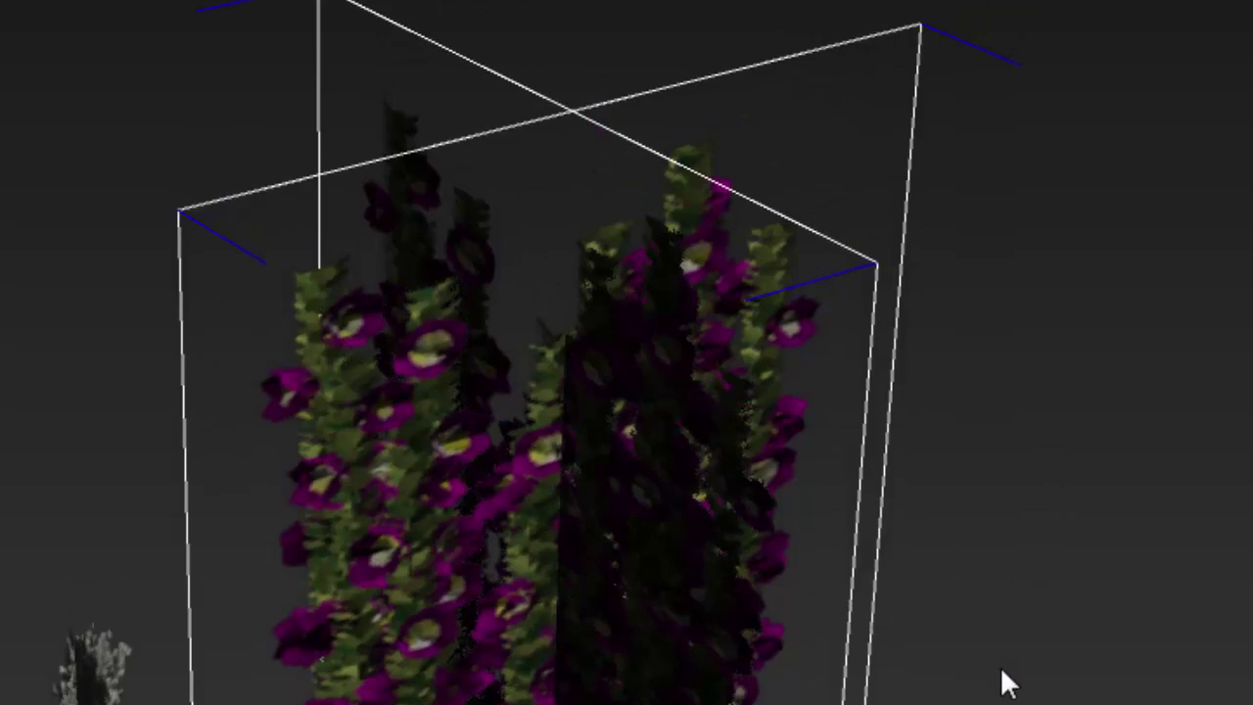
{"action": "middle_click_drag", "start_coordinate": [984, 674], "coordinate": [1001, 626]}
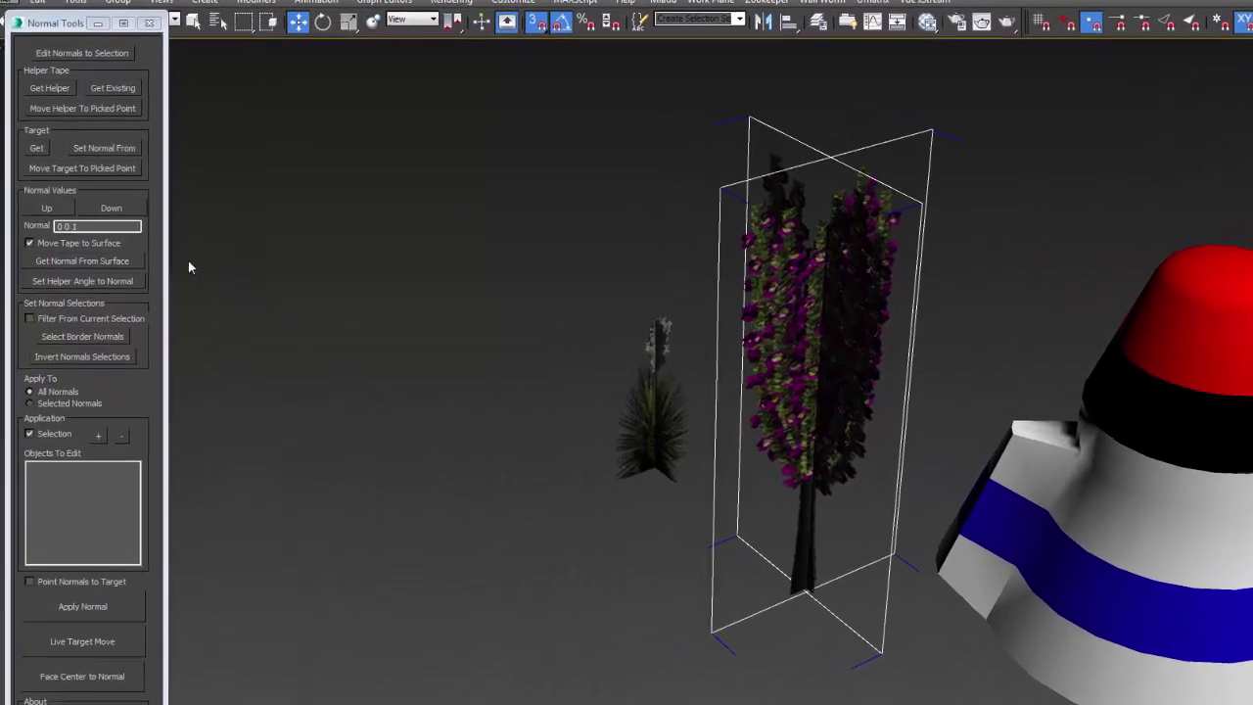
Apply an Up [0,0,1] normal to the flowering plant with Normal Tools
{"action": "scroll", "coordinate": [160, 233], "scroll_direction": "up", "scroll_amount": 3}
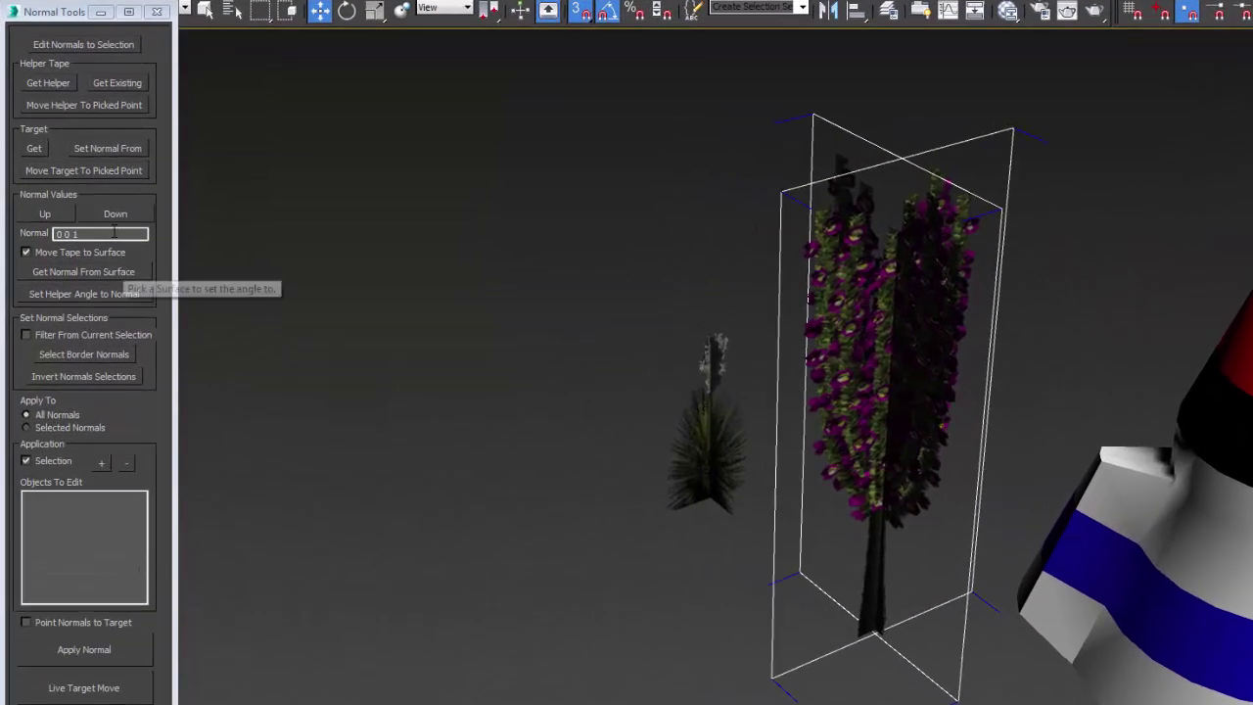
{"action": "left_click", "coordinate": [53, 217]}
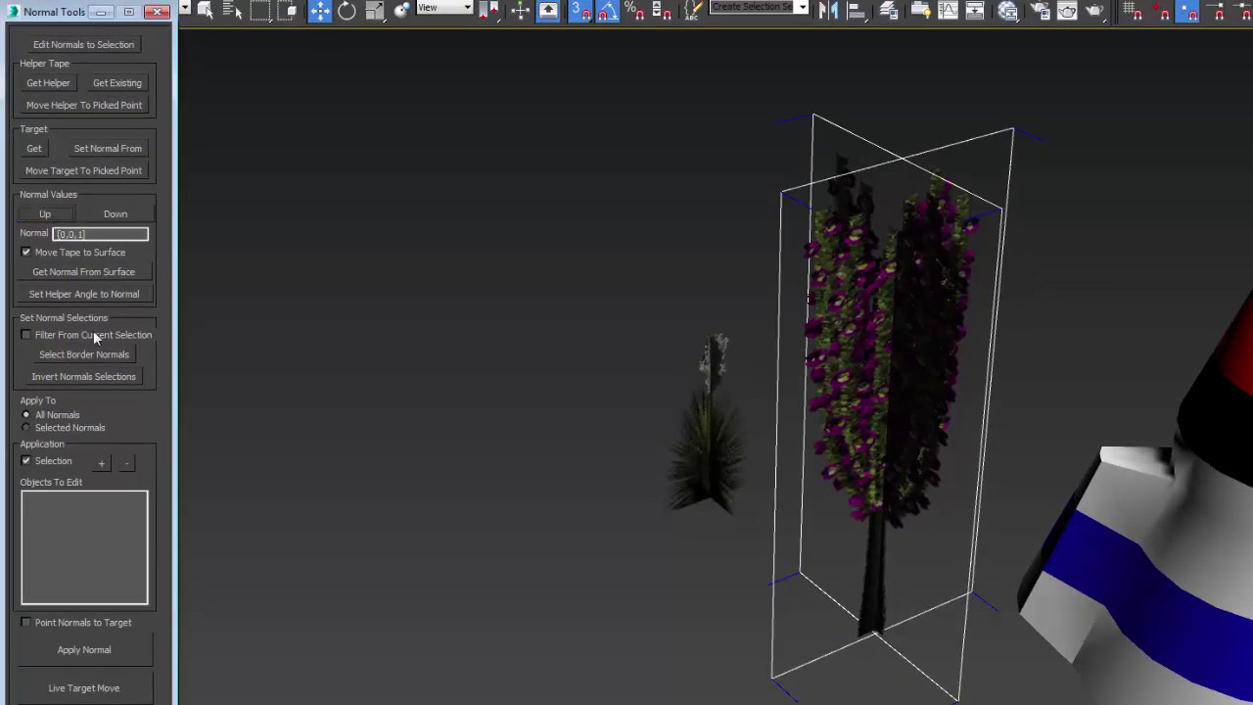
{"action": "left_click", "coordinate": [85, 651]}
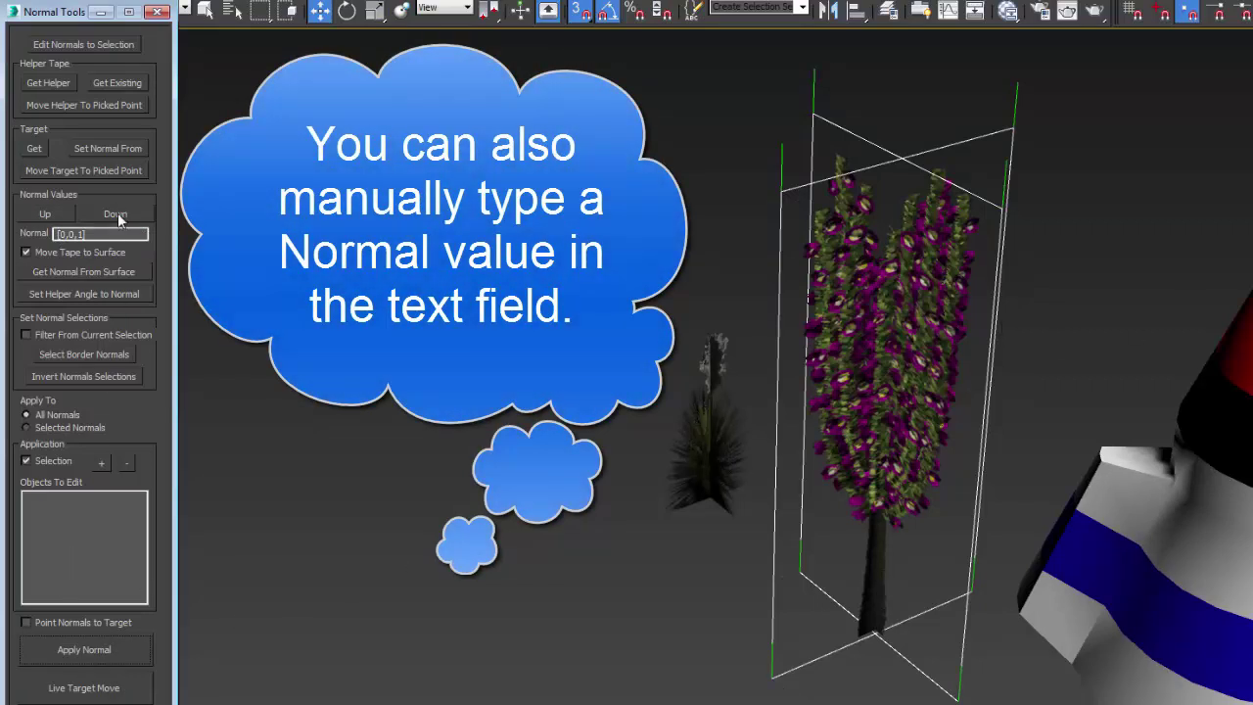
{"action": "left_click", "coordinate": [84, 650]}
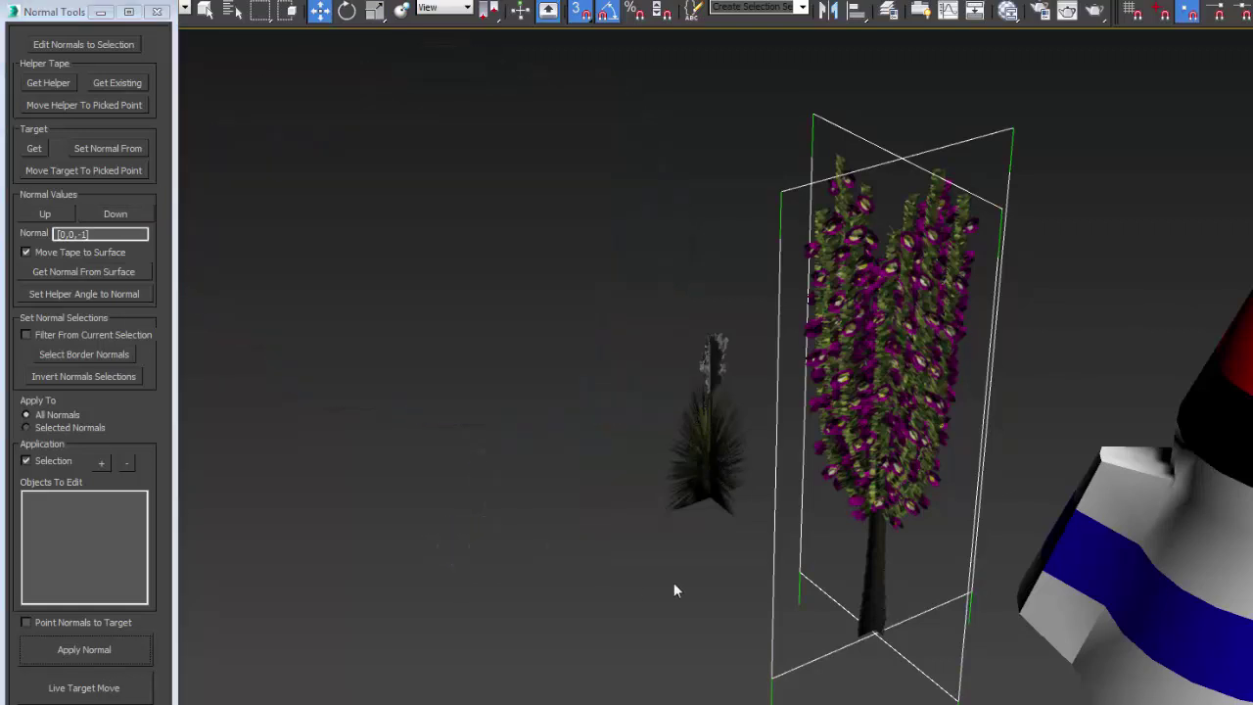
Select the grass billboard with the flowering plant and apply the Up [0,0,1] normal to both
{"action": "middle_click_drag", "start_coordinate": [674, 583], "coordinate": [642, 443], "text": "alt"}
{"action": "left_click_drag", "start_coordinate": [670, 445], "coordinate": [609, 352]}
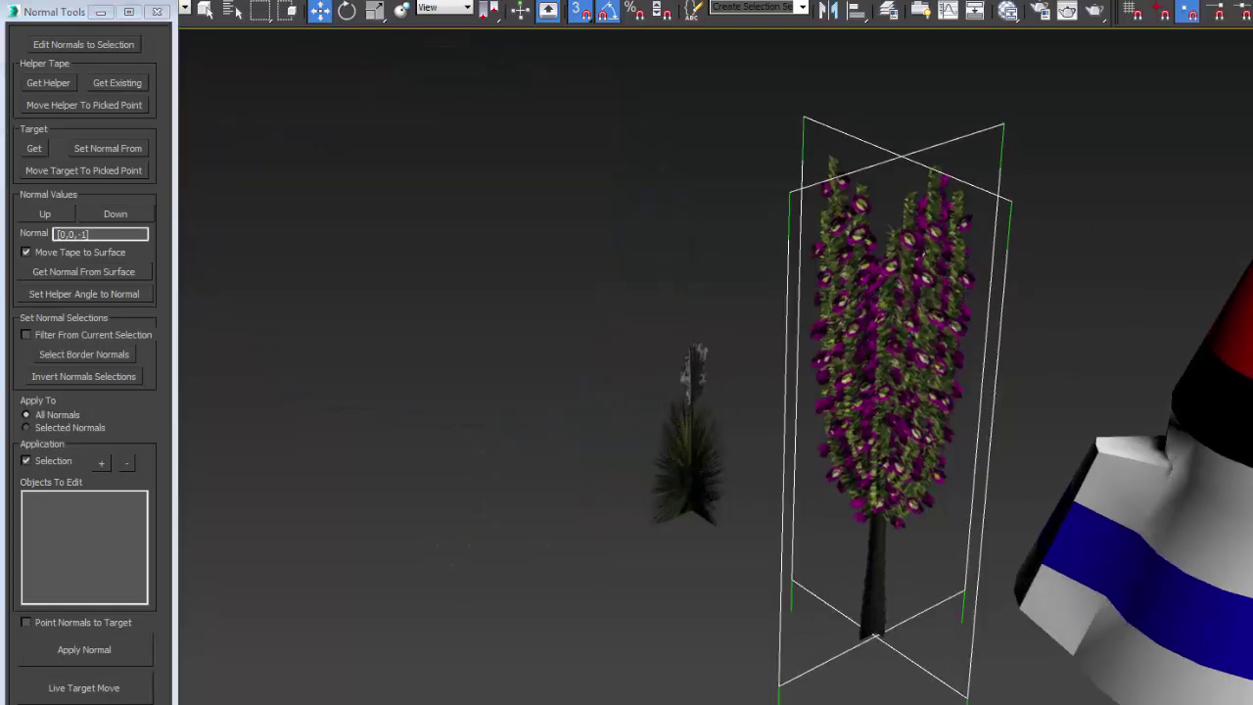
{"action": "left_click", "coordinate": [694, 430], "text": "ctrl"}
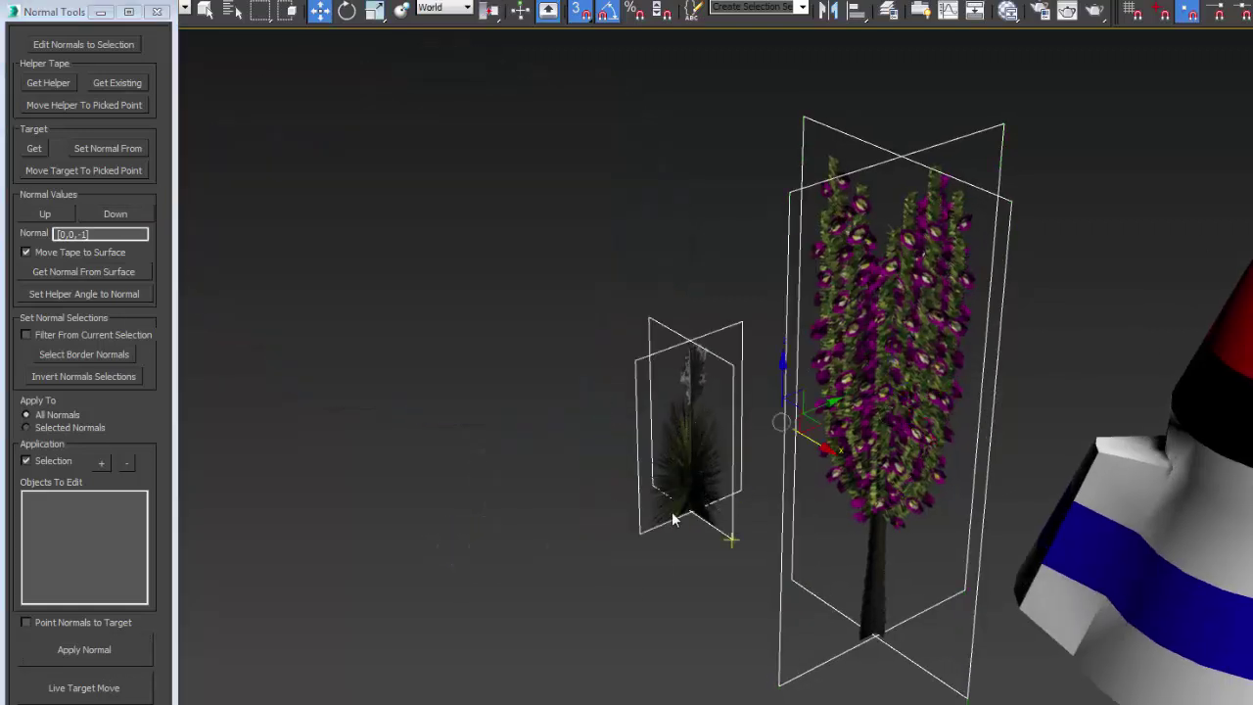
{"action": "left_click", "coordinate": [45, 214]}
{"action": "left_click", "coordinate": [92, 649]}
Reselect the grass billboard alone, then the flowering plant instead
{"action": "middle_click_drag", "start_coordinate": [725, 525], "coordinate": [691, 595]}
{"action": "left_click", "coordinate": [691, 596]}
{"action": "left_click", "coordinate": [691, 418]}
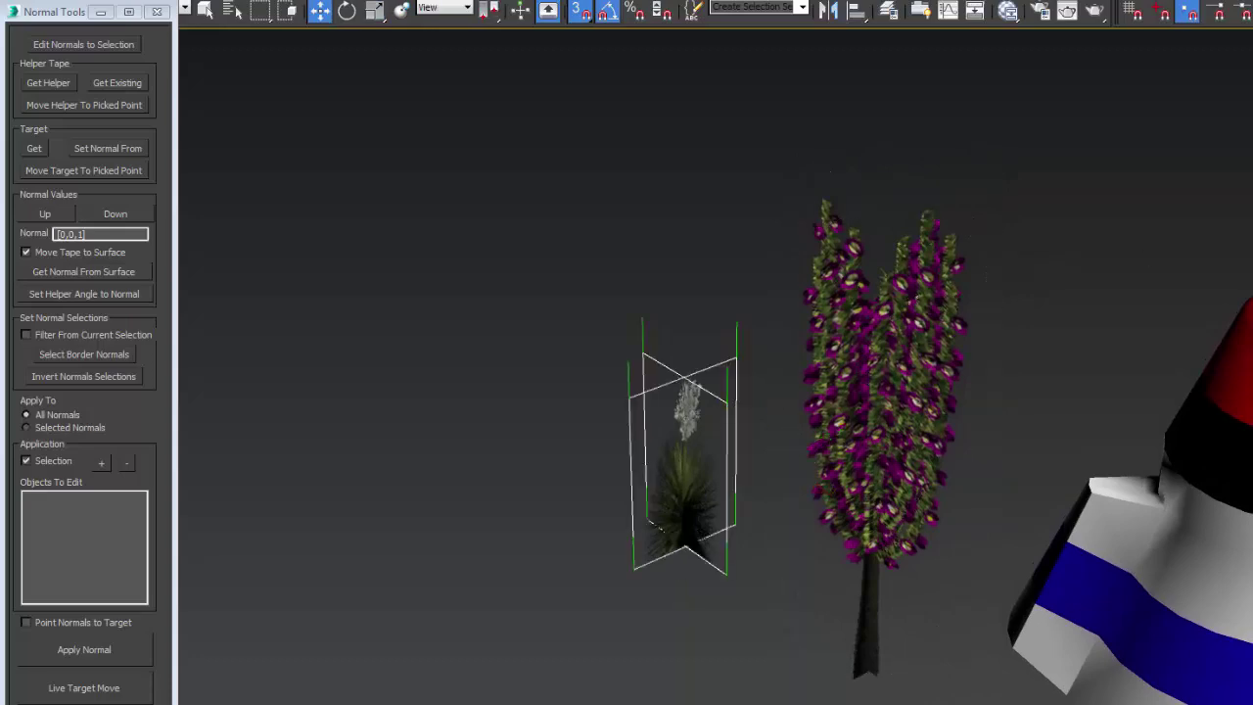
{"action": "left_click", "coordinate": [870, 403]}
{"action": "middle_click_drag", "start_coordinate": [605, 555], "coordinate": [656, 546], "text": "alt"}
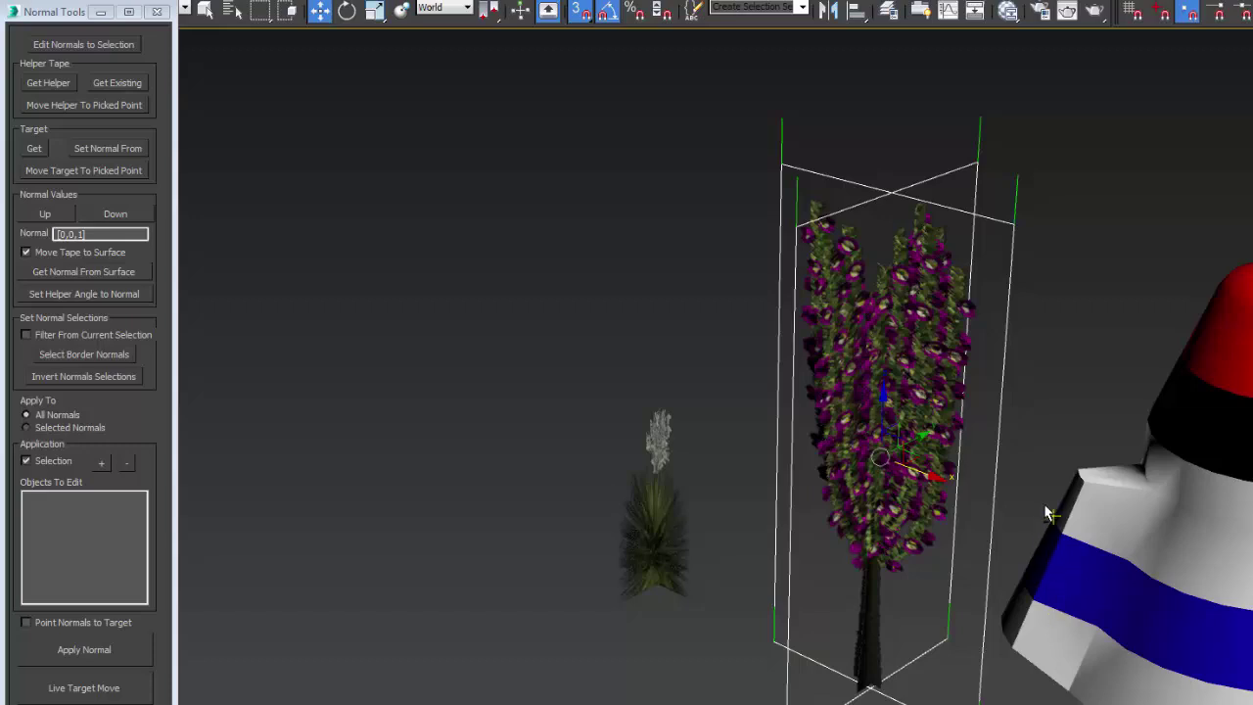
{"action": "scroll", "coordinate": [1023, 419], "scroll_direction": "down", "scroll_amount": 5}
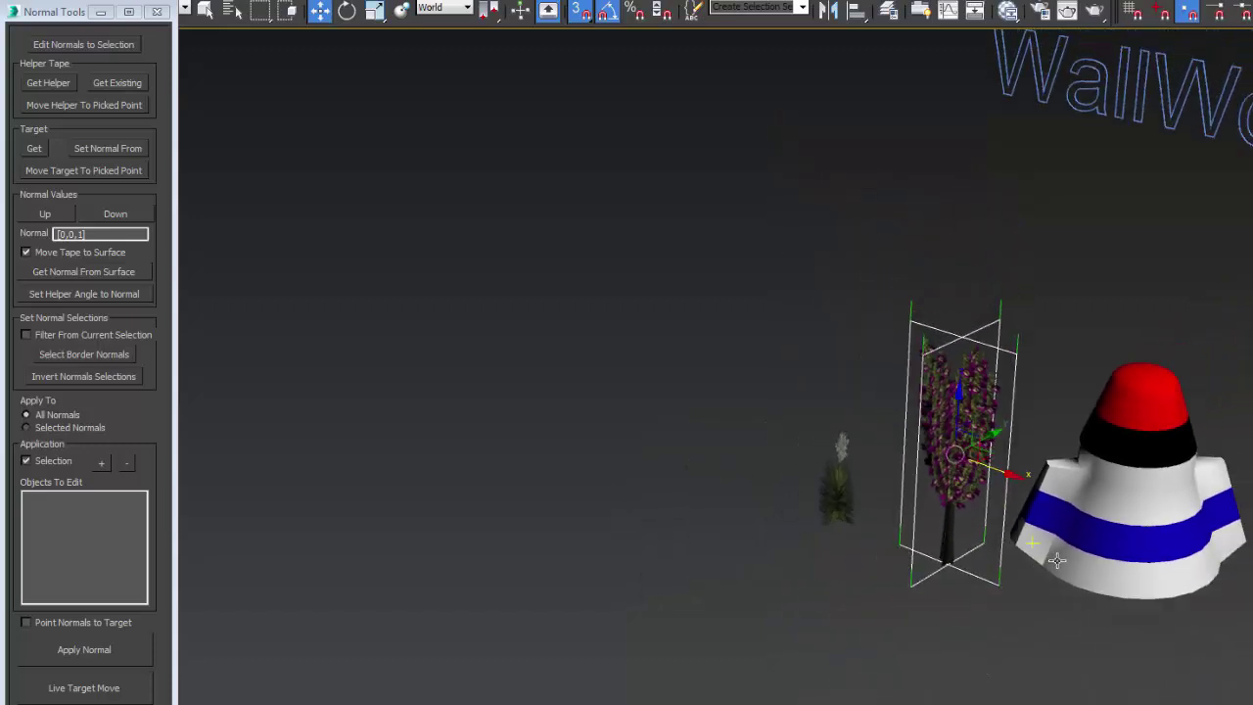
Move the green-edged box with the cube up and away from the foliage
{"action": "middle_click_drag", "start_coordinate": [1028, 577], "coordinate": [1141, 605]}
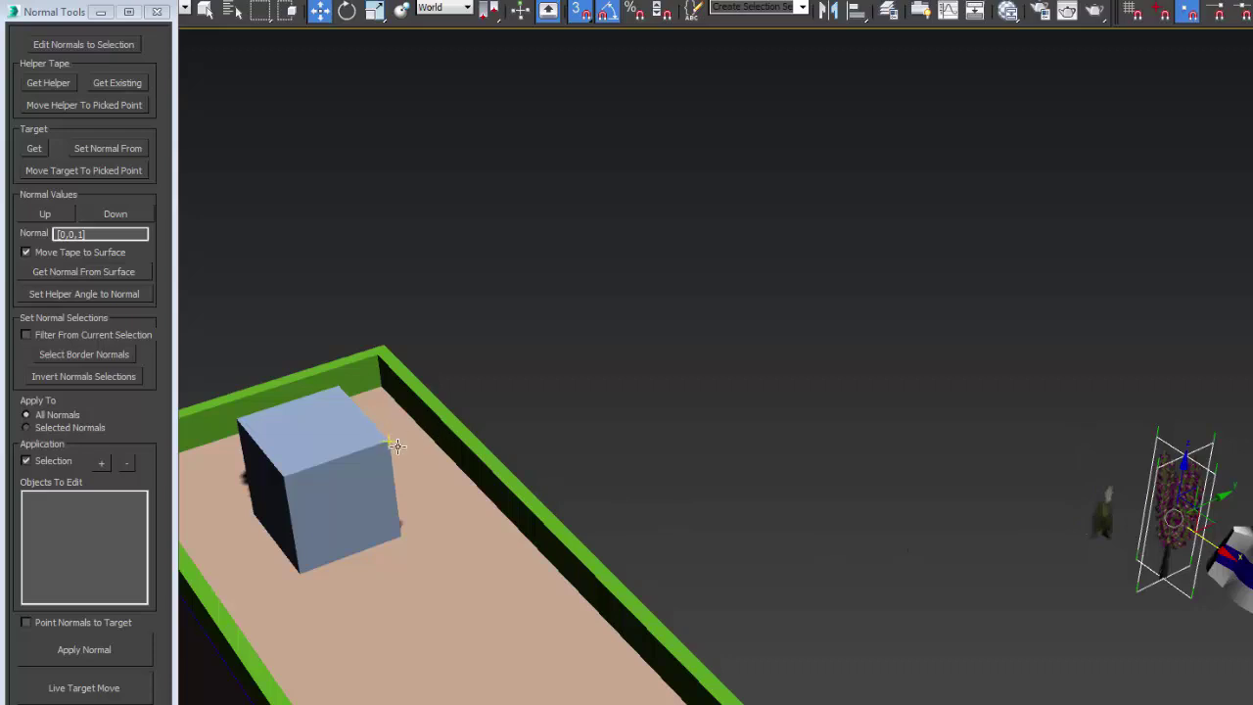
{"action": "left_click_drag", "start_coordinate": [396, 444], "coordinate": [395, 310]}
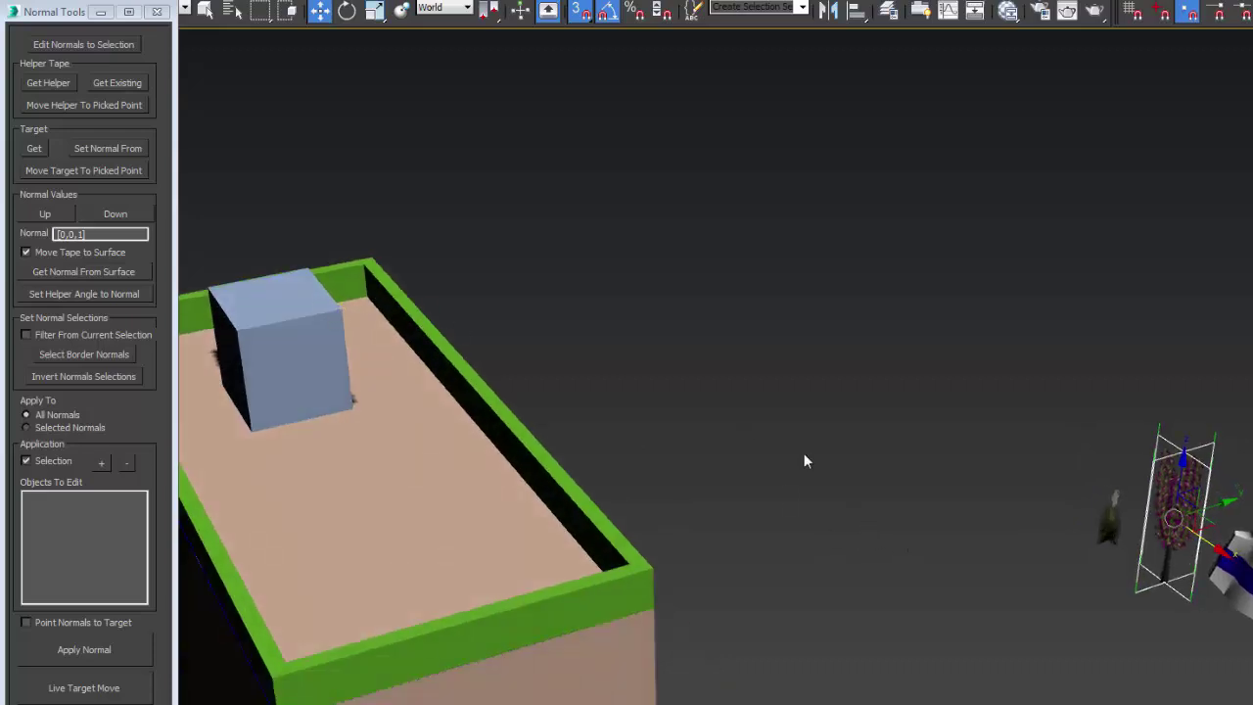
{"action": "middle_click_drag", "start_coordinate": [805, 461], "coordinate": [801, 476], "text": "alt"}
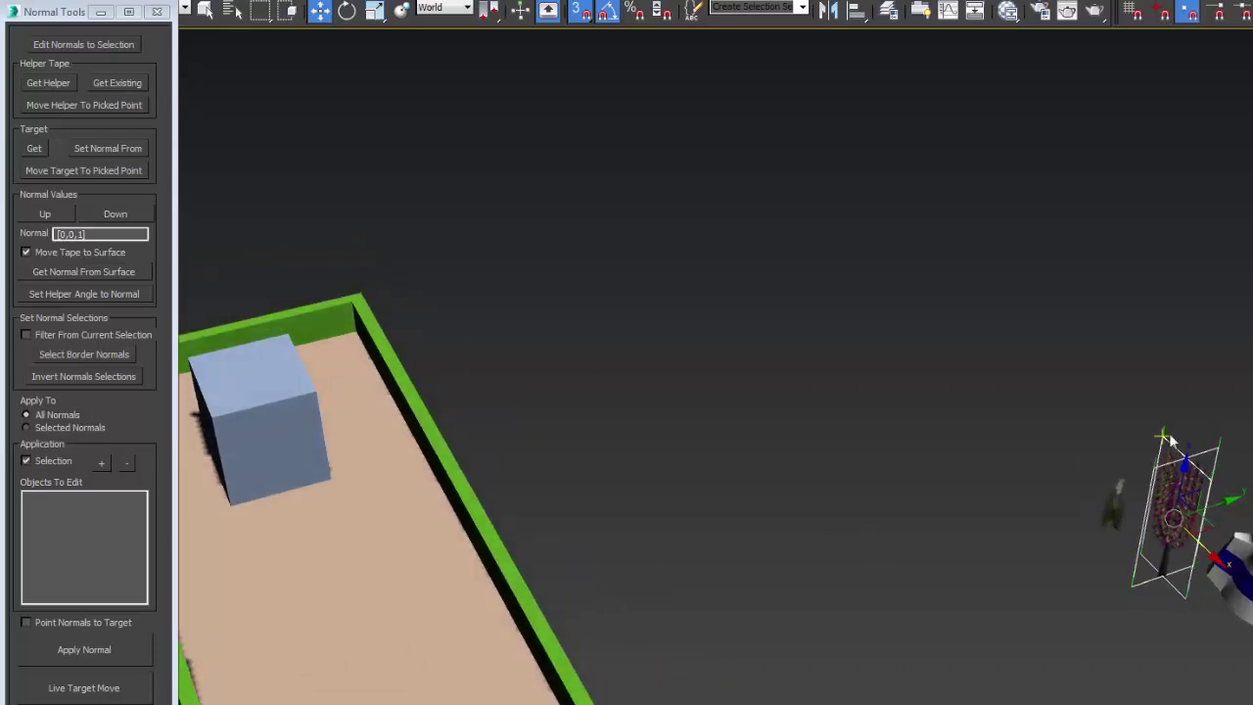
{"action": "scroll", "coordinate": [1170, 445], "scroll_direction": "up", "scroll_amount": 5}
{"action": "scroll", "coordinate": [1106, 462], "scroll_direction": "up", "scroll_amount": 4}
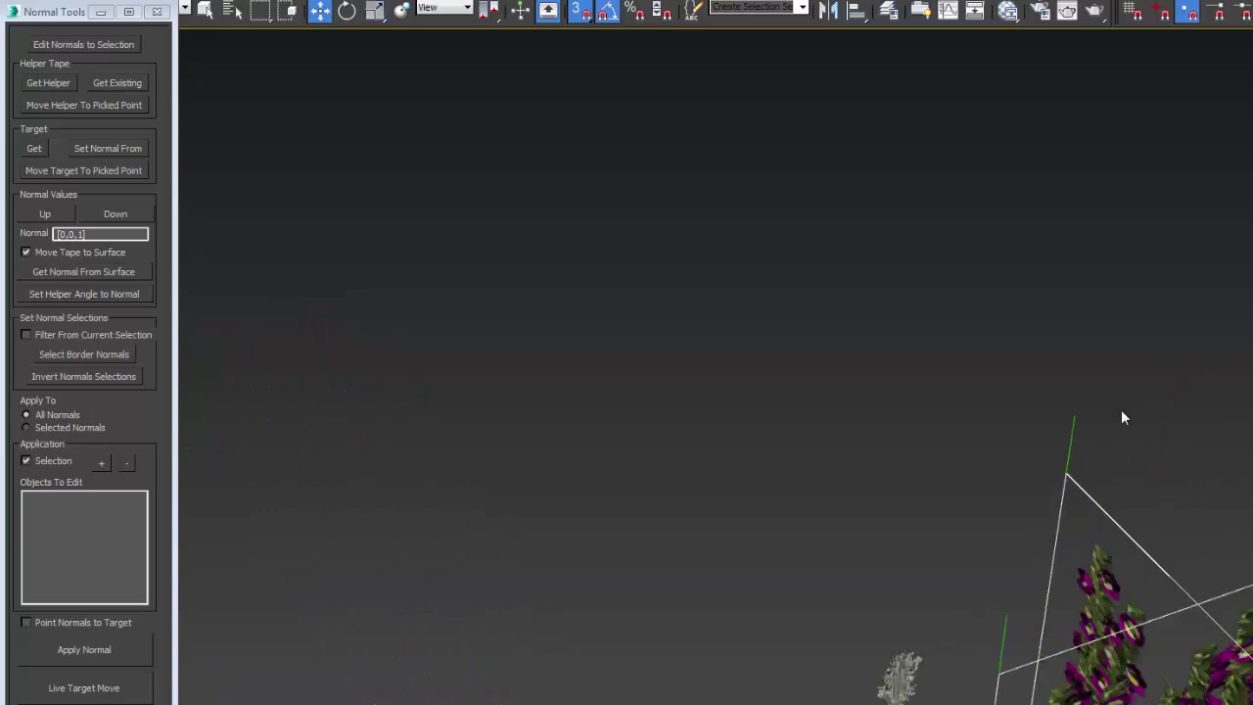
Switch to Rotate from the quad menu and select the small grass plant
{"action": "left_click", "coordinate": [1072, 437]}
{"action": "right_click", "coordinate": [1075, 468]}
{"action": "left_click", "coordinate": [1116, 497]}
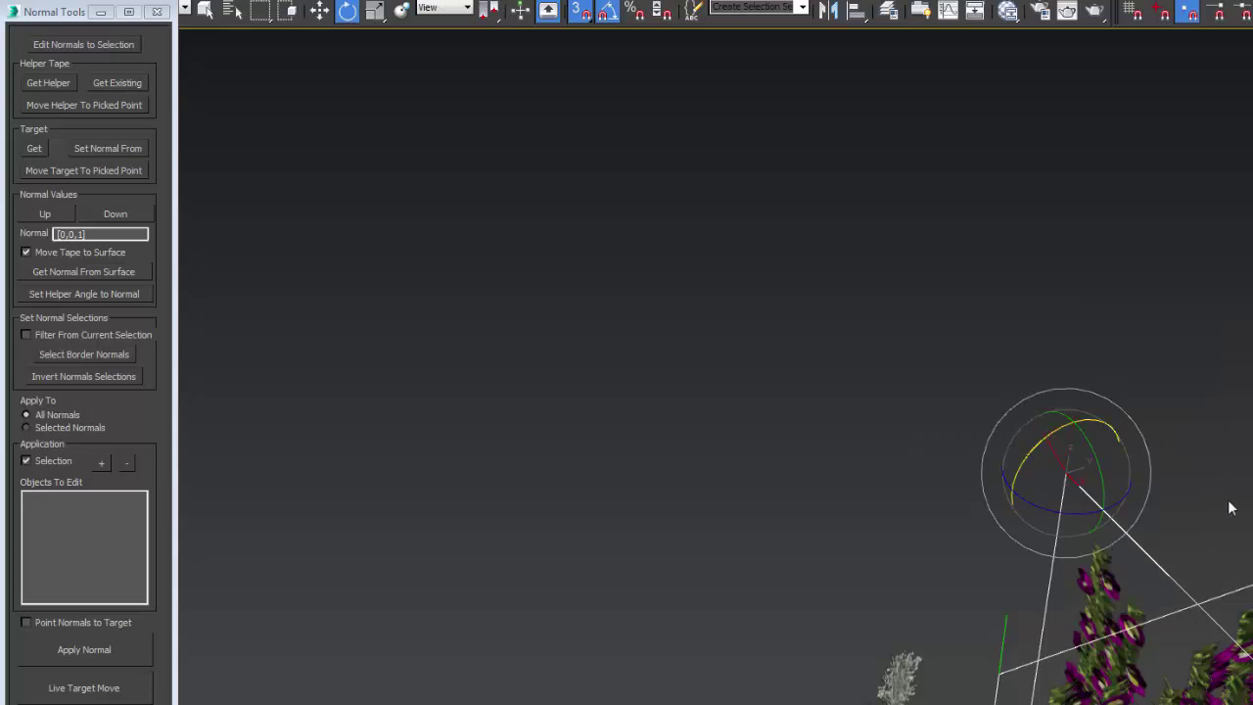
{"action": "mouse_move", "coordinate": [1158, 525]}
{"action": "middle_mouse_down"}
{"action": "mouse_move", "coordinate": [1186, 498]}
{"action": "mouse_move", "coordinate": [1200, 514]}
{"action": "mouse_move", "coordinate": [1200, 378]}
{"action": "mouse_move", "coordinate": [1174, 507]}
{"action": "middle_mouse_up"}
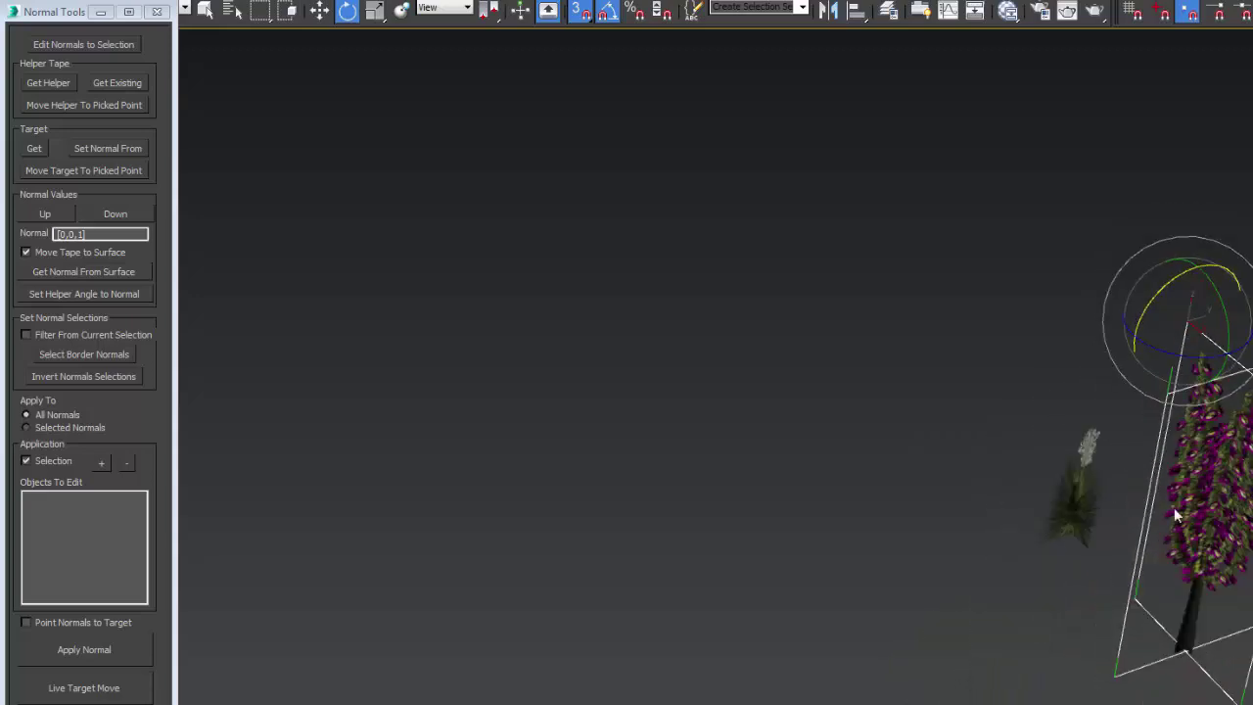
{"action": "left_click", "coordinate": [1077, 471]}
{"action": "middle_click_drag", "start_coordinate": [1139, 546], "coordinate": [979, 572], "text": "alt"}
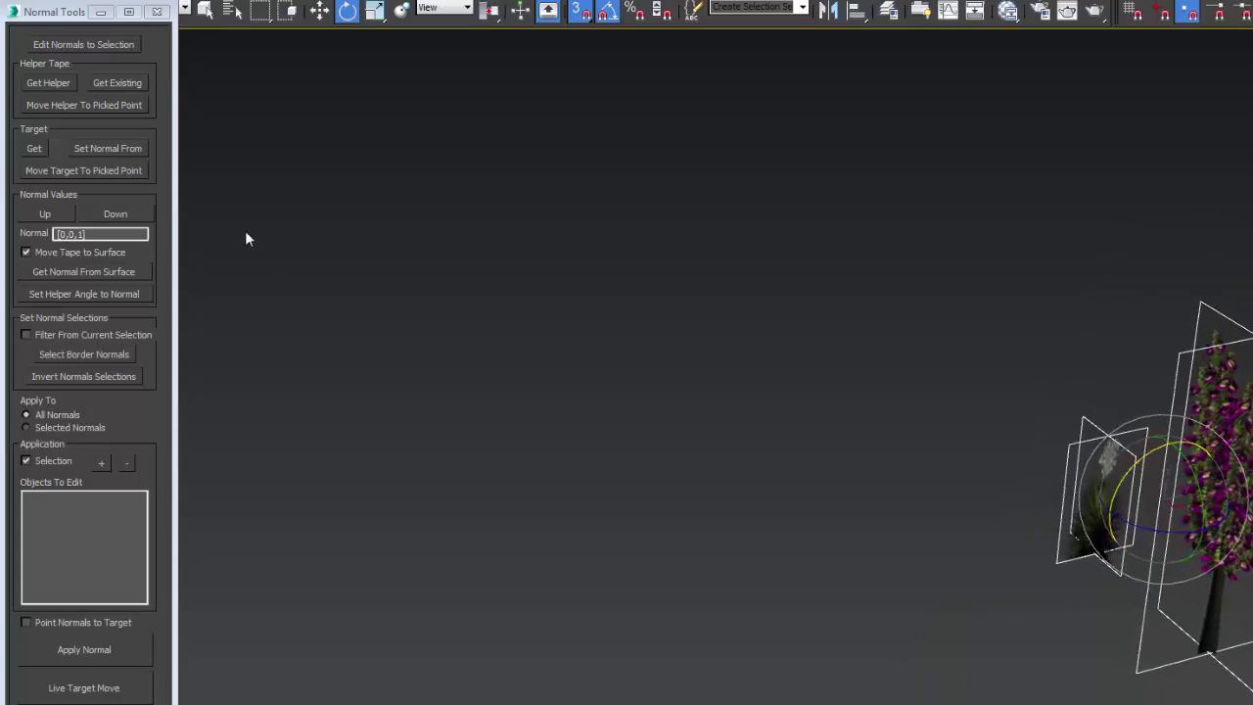
Create a Normal Helper Tape at the grass plant with Get Helper and zoom out to view it
{"action": "left_click", "coordinate": [47, 83]}
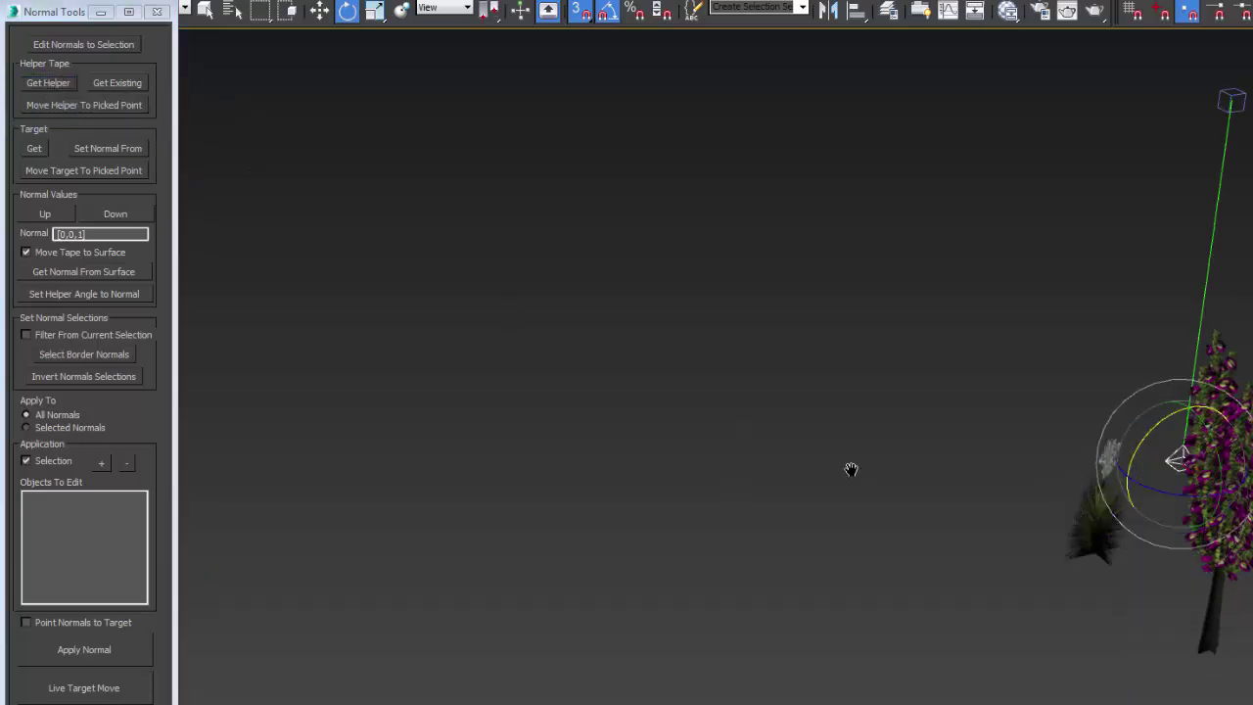
{"action": "middle_click_drag", "start_coordinate": [839, 470], "coordinate": [1160, 519], "text": "alt"}
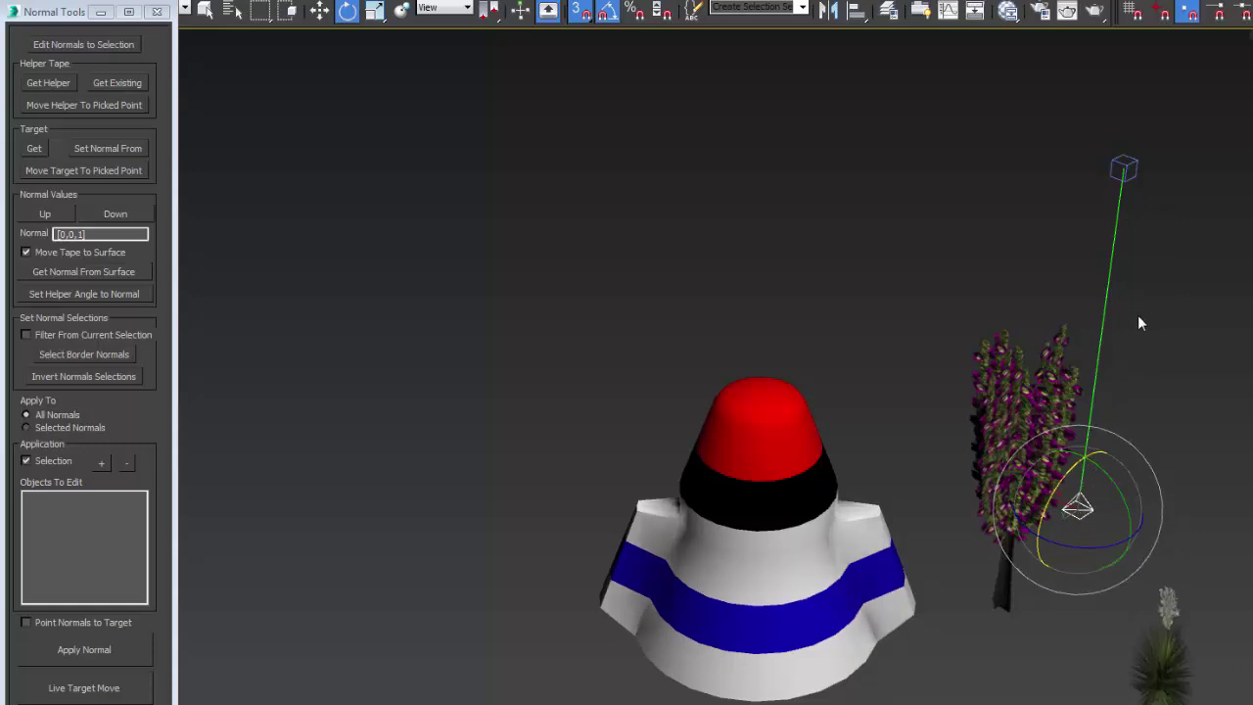
{"action": "middle_click_drag", "start_coordinate": [1177, 338], "coordinate": [946, 484]}
{"action": "scroll", "coordinate": [1100, 404], "scroll_direction": "down", "scroll_amount": 4}
{"action": "scroll", "coordinate": [951, 480], "scroll_direction": "down", "scroll_amount": 3}
{"action": "scroll", "coordinate": [951, 481], "scroll_direction": "up", "scroll_amount": 5}
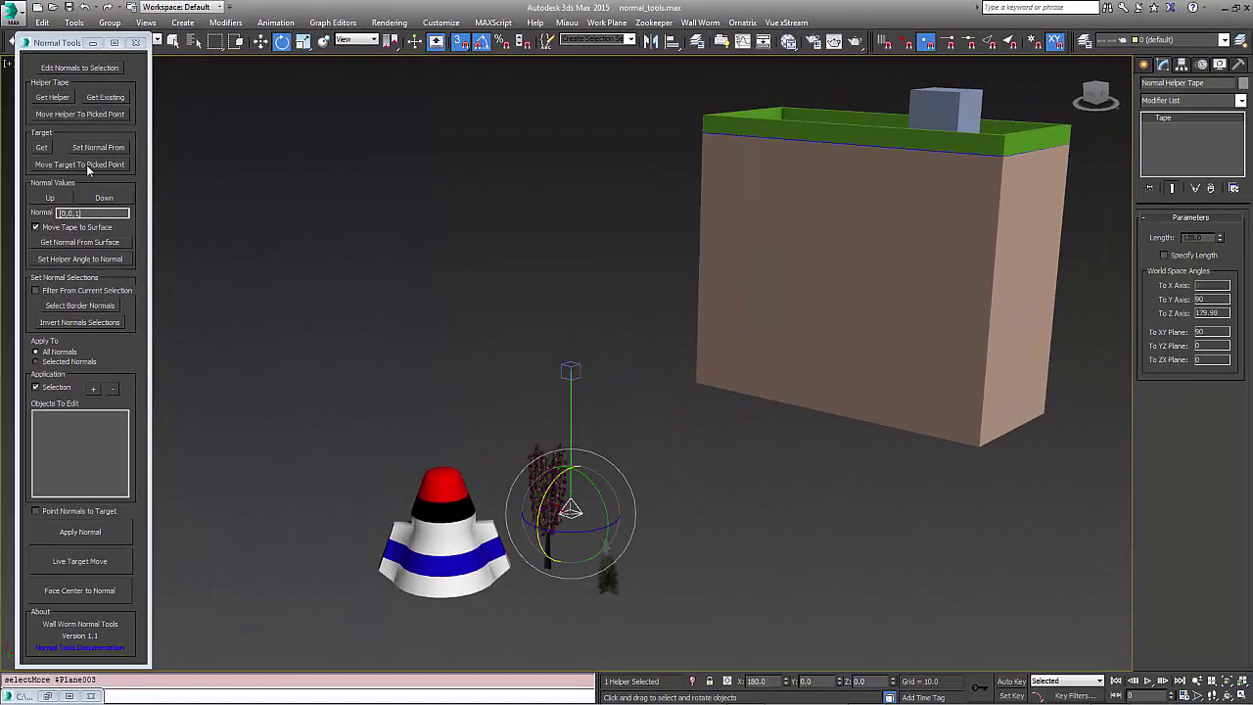
Select only the tree billboard, Plane002, for reorienting its normals
{"action": "left_click", "coordinate": [87, 165]}
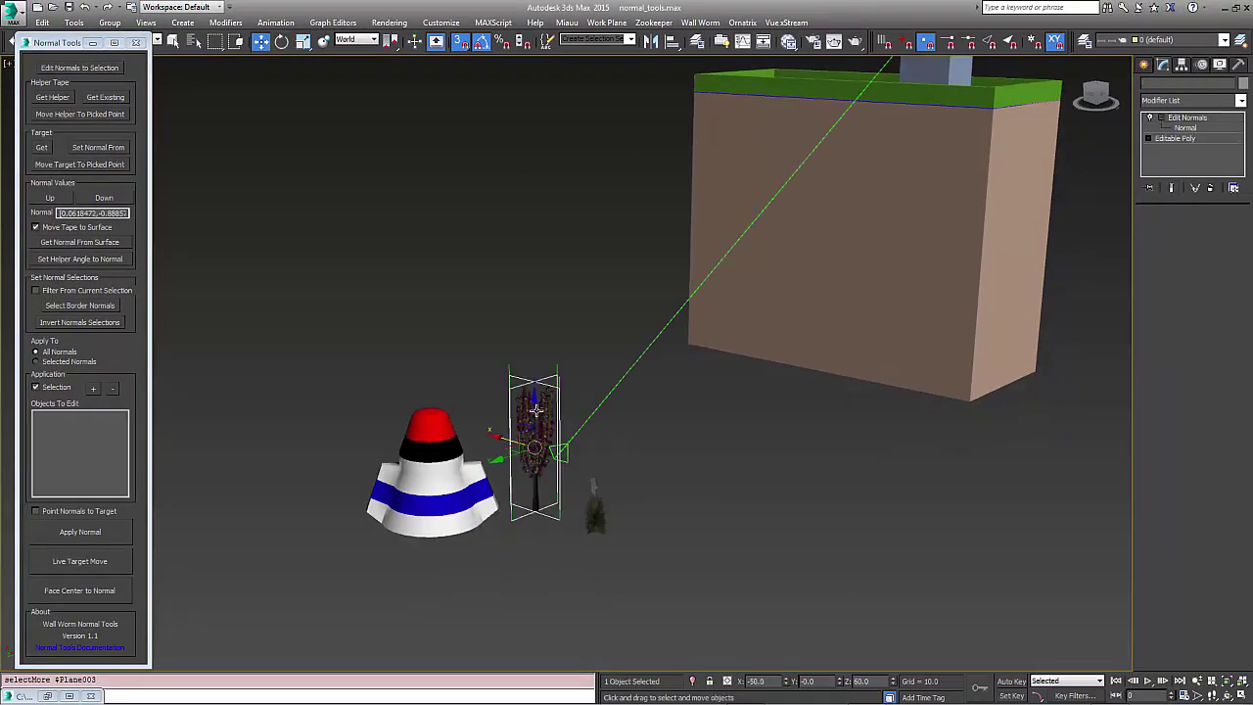
{"action": "left_click", "coordinate": [592, 504], "text": "ctrl"}
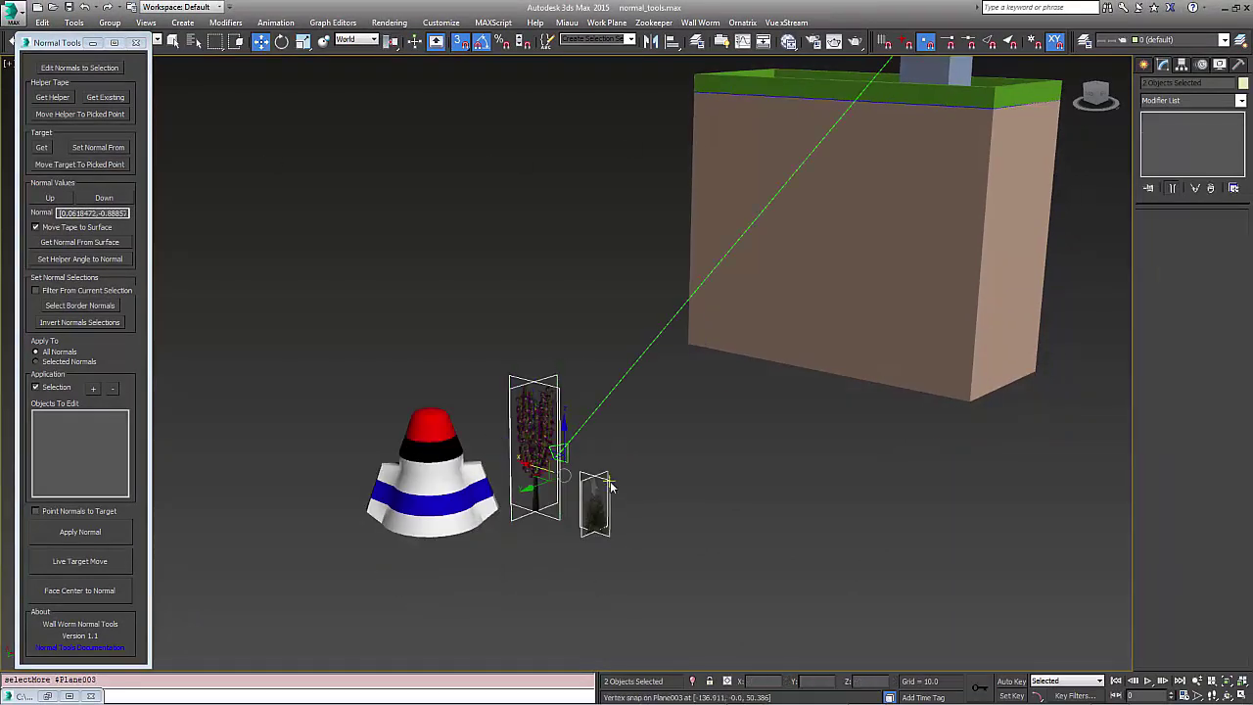
{"action": "scroll", "coordinate": [553, 474], "scroll_direction": "up", "scroll_amount": 2}
{"action": "scroll", "coordinate": [554, 474], "scroll_direction": "up", "scroll_amount": 2}
{"action": "left_click", "coordinate": [503, 340]}
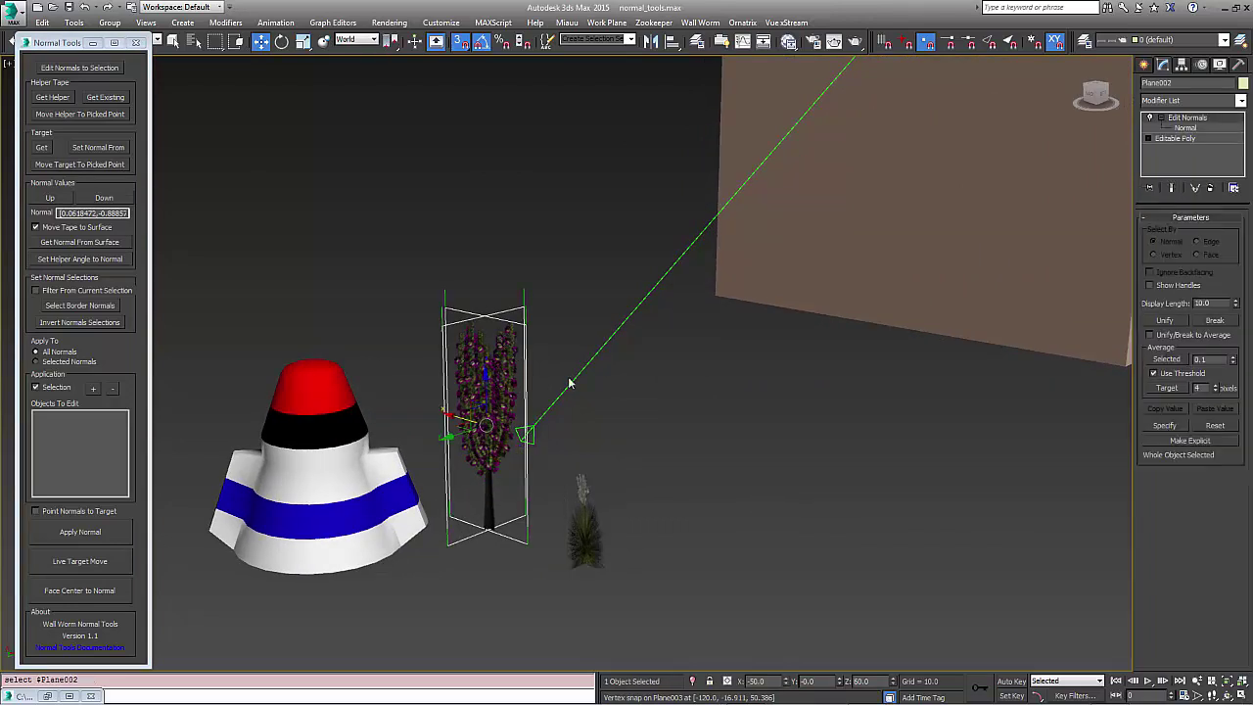
{"action": "scroll", "coordinate": [588, 423], "scroll_direction": "up", "scroll_amount": 2}
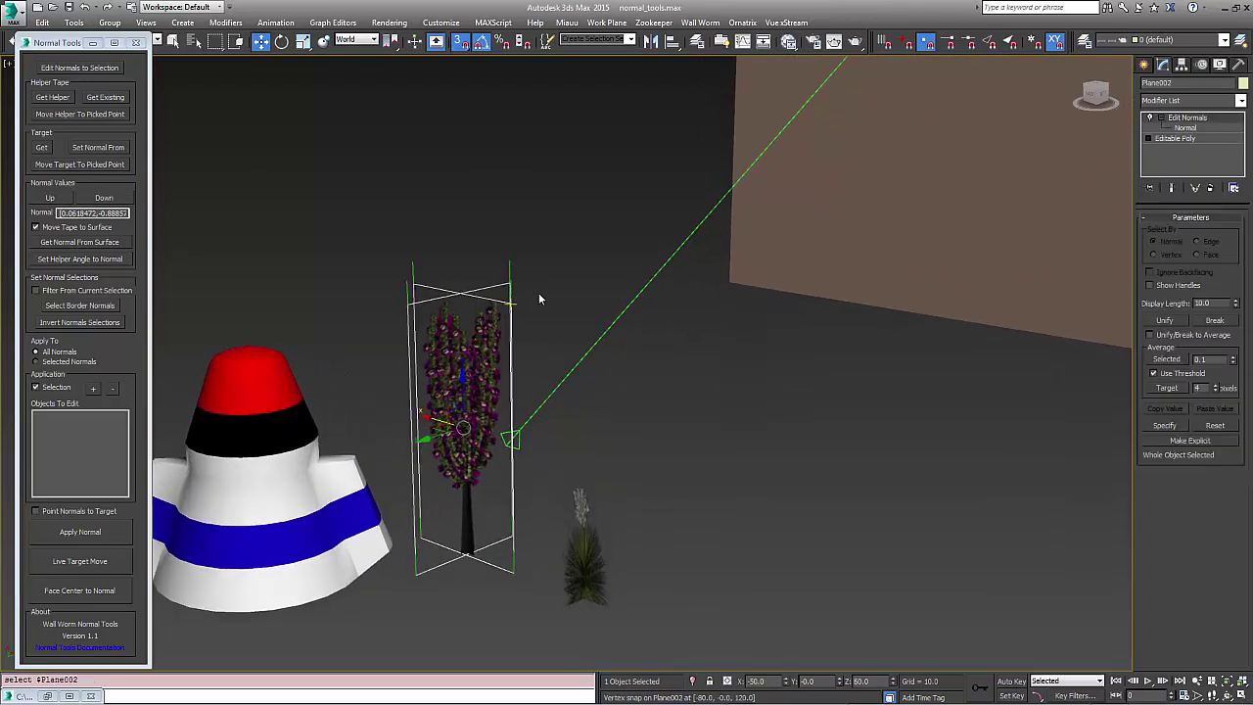
{"action": "scroll", "coordinate": [588, 333], "scroll_direction": "up", "scroll_amount": 1}
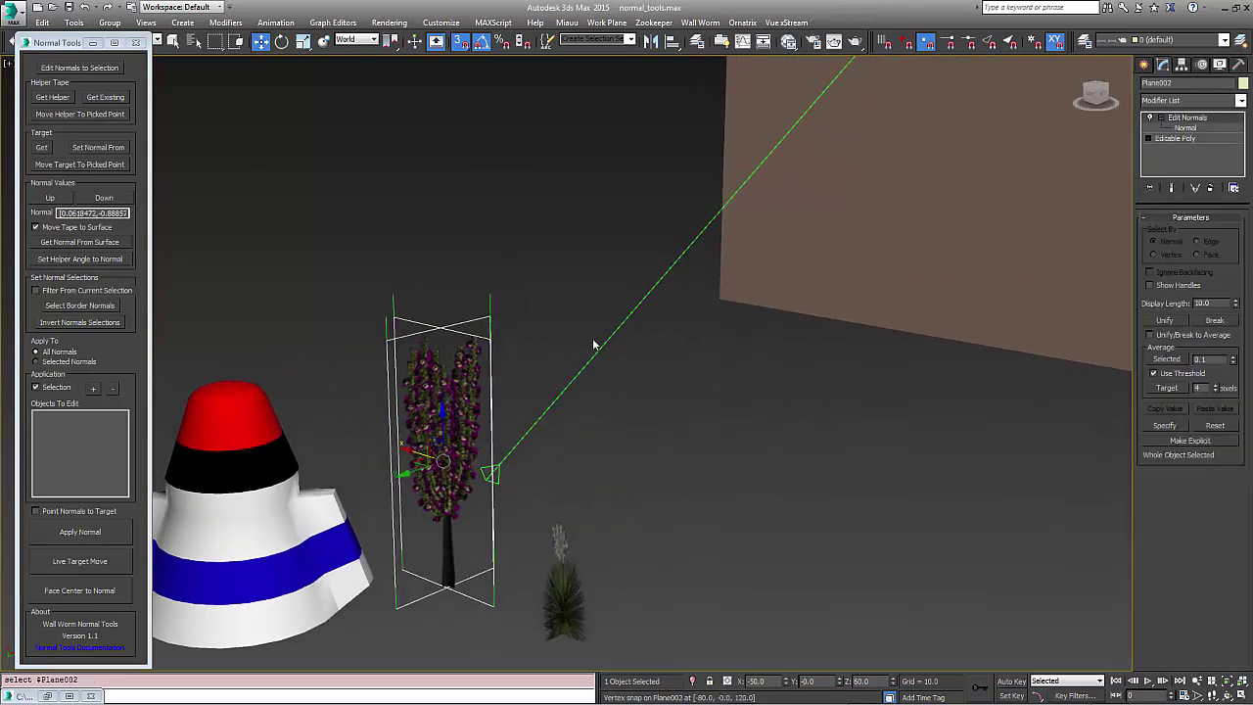
Apply the tape helper's direction (0.0618472, -0.888…) to the tree billboard's normals
{"action": "left_click", "coordinate": [94, 540]}
{"action": "middle_click_drag", "start_coordinate": [810, 509], "coordinate": [578, 487], "text": "alt"}
{"action": "scroll", "coordinate": [577, 487], "scroll_direction": "up", "scroll_amount": 5}
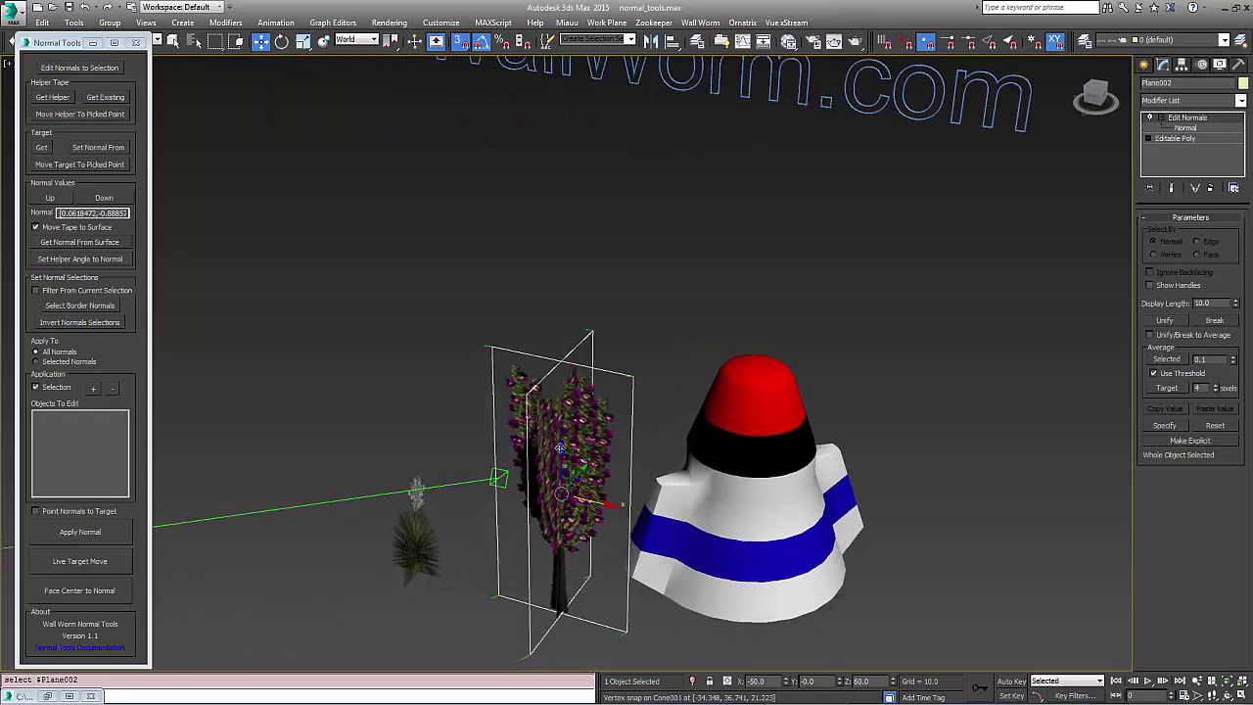
{"action": "scroll", "coordinate": [546, 443], "scroll_direction": "up", "scroll_amount": 3}
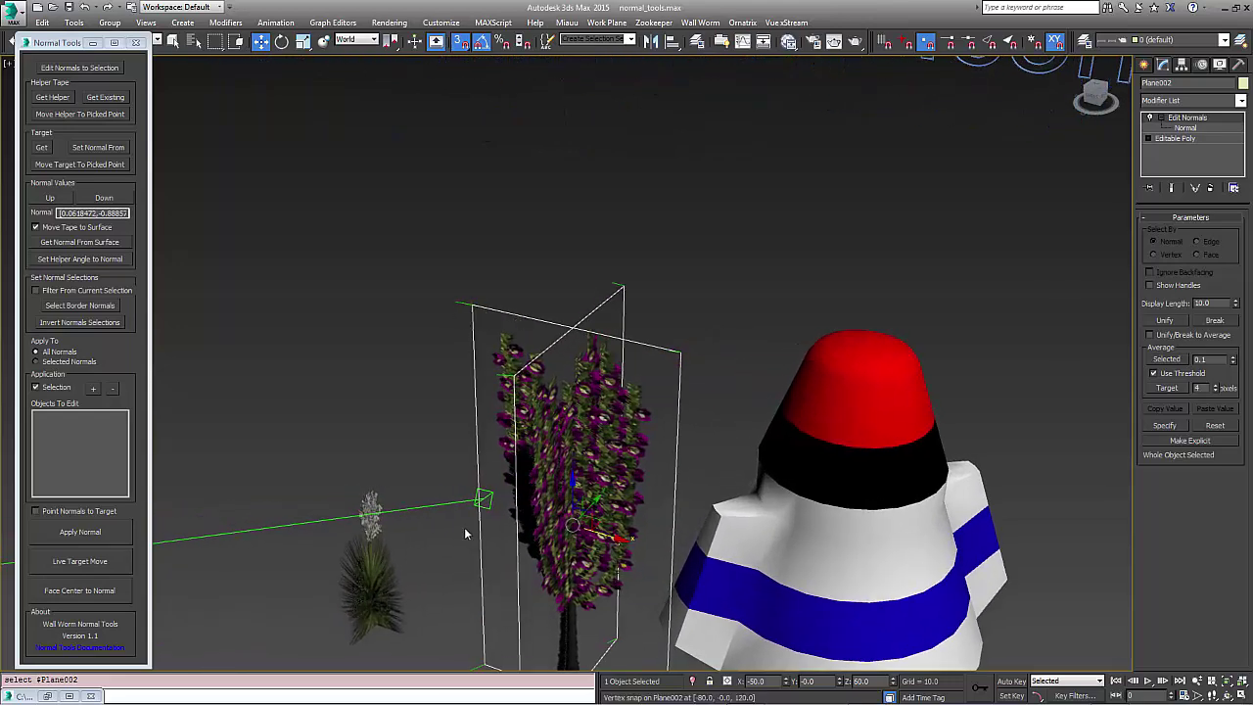
{"action": "middle_click_drag", "start_coordinate": [470, 532], "coordinate": [594, 489]}
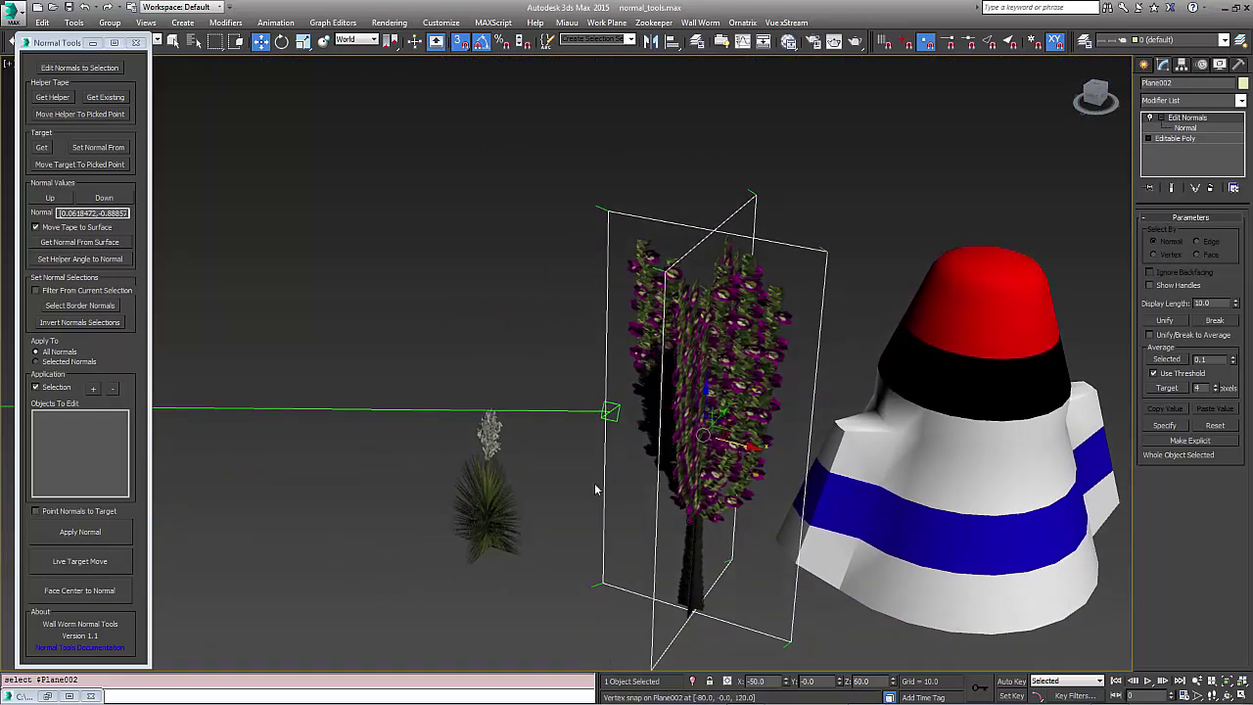
Enable Point Normals to Target and apply the normal to the tree billboard
{"action": "left_click", "coordinate": [37, 511]}
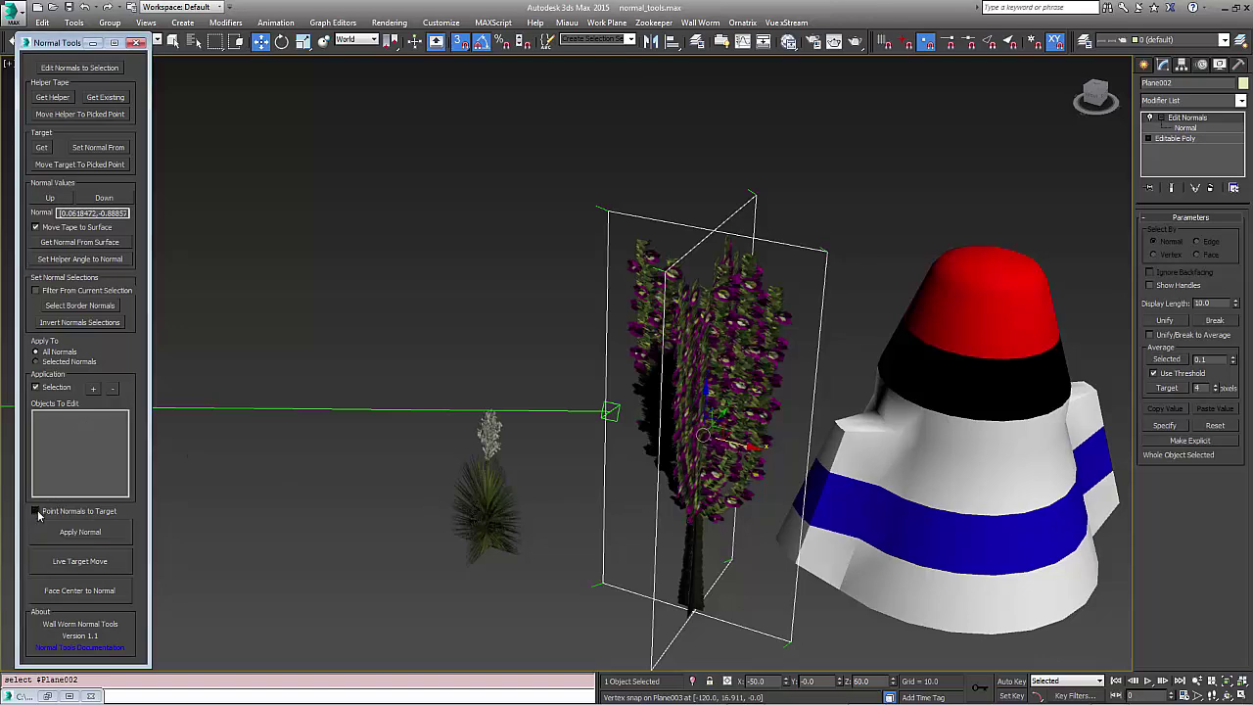
{"action": "left_click", "coordinate": [95, 537]}
{"action": "left_click", "coordinate": [95, 537]}
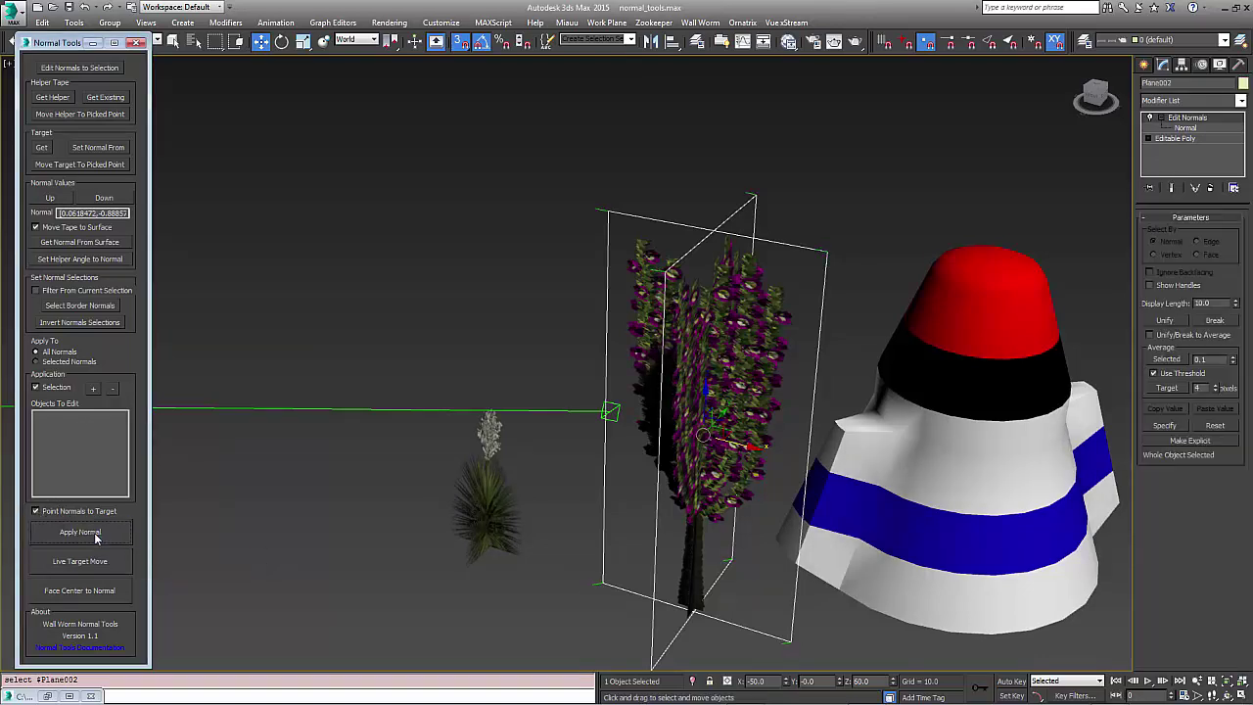
{"action": "mouse_move", "coordinate": [607, 513]}
{"action": "middle_mouse_down", "text": "alt"}
{"action": "mouse_move", "coordinate": [898, 501]}
{"action": "mouse_move", "coordinate": [767, 425]}
{"action": "mouse_move", "coordinate": [787, 363]}
{"action": "middle_mouse_up", "text": "alt"}
{"action": "scroll", "coordinate": [851, 431], "scroll_direction": "down", "scroll_amount": 4}
Reapply the target-pointing normal (-0.554572, -0.72674…) to the tree and check its shading
{"action": "middle_click_drag", "start_coordinate": [852, 437], "coordinate": [669, 467]}
{"action": "scroll", "coordinate": [669, 467], "scroll_direction": "down", "scroll_amount": 4}
{"action": "middle_click_drag", "start_coordinate": [795, 493], "coordinate": [747, 511]}
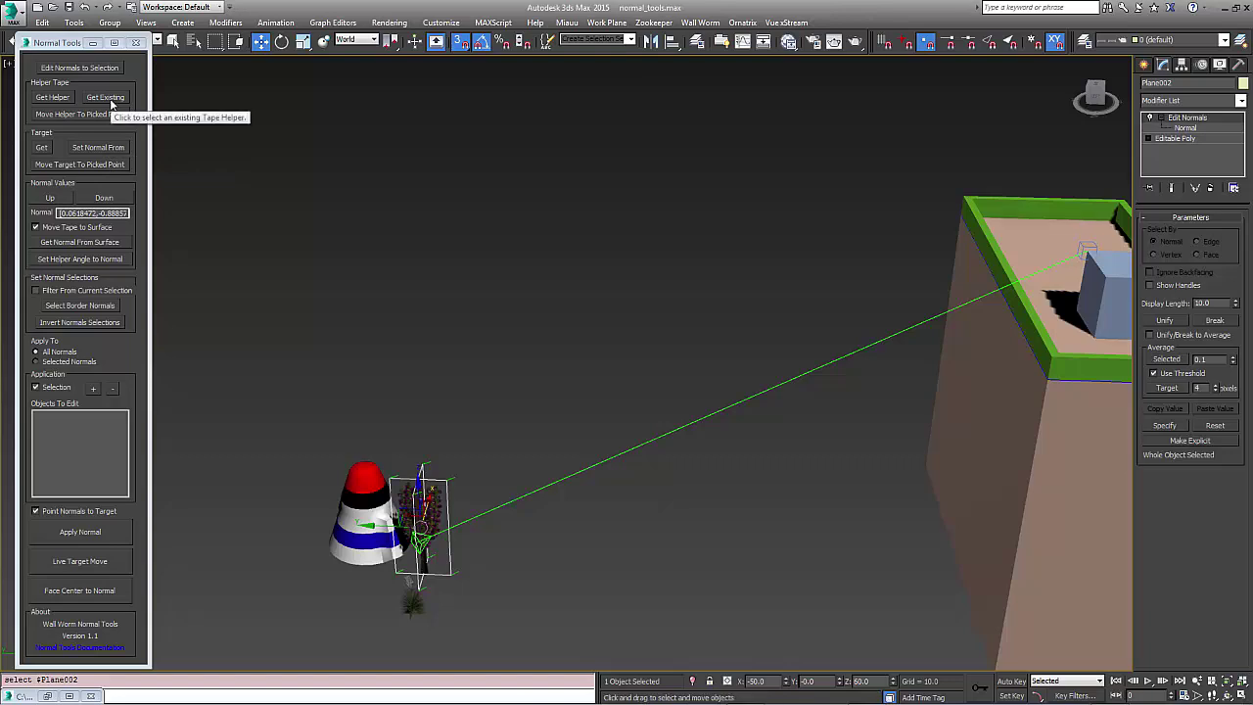
{"action": "middle_click_drag", "start_coordinate": [411, 579], "coordinate": [525, 541], "text": "alt"}
{"action": "scroll", "coordinate": [525, 541], "scroll_direction": "up", "scroll_amount": 5}
{"action": "key", "text": "w"}
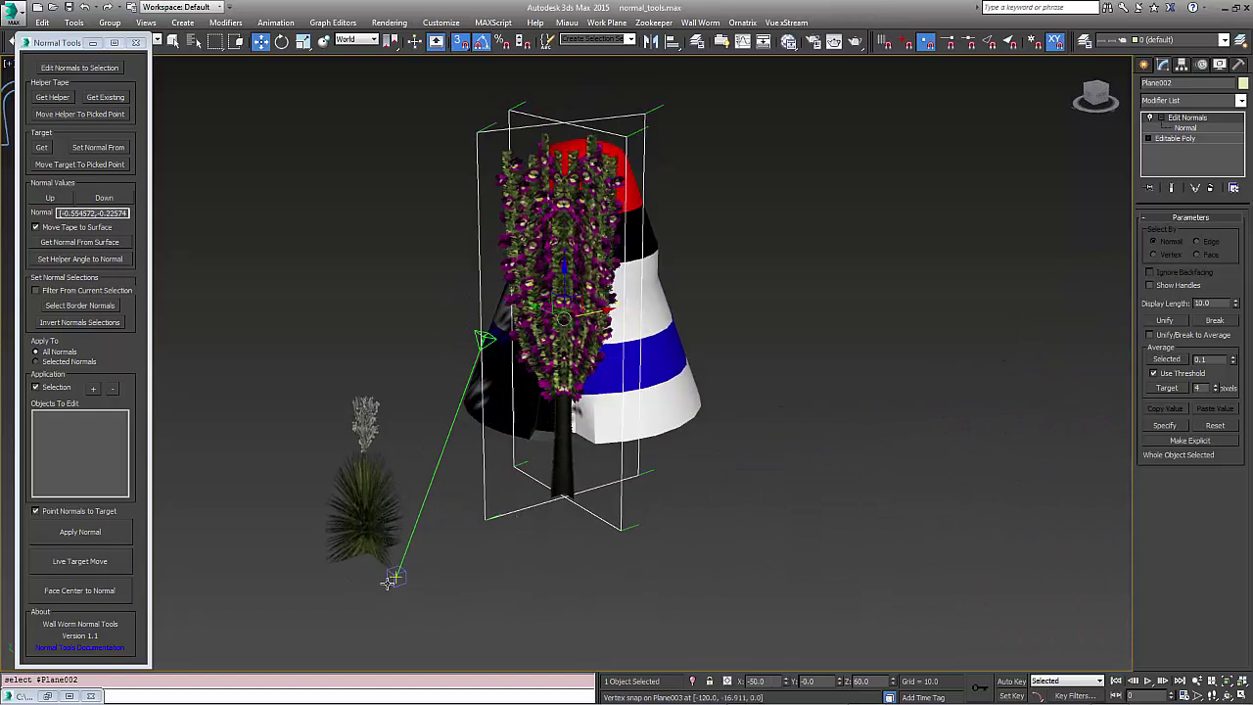
{"action": "left_click", "coordinate": [80, 532]}
{"action": "middle_click_drag", "start_coordinate": [454, 556], "coordinate": [440, 235], "text": "alt"}
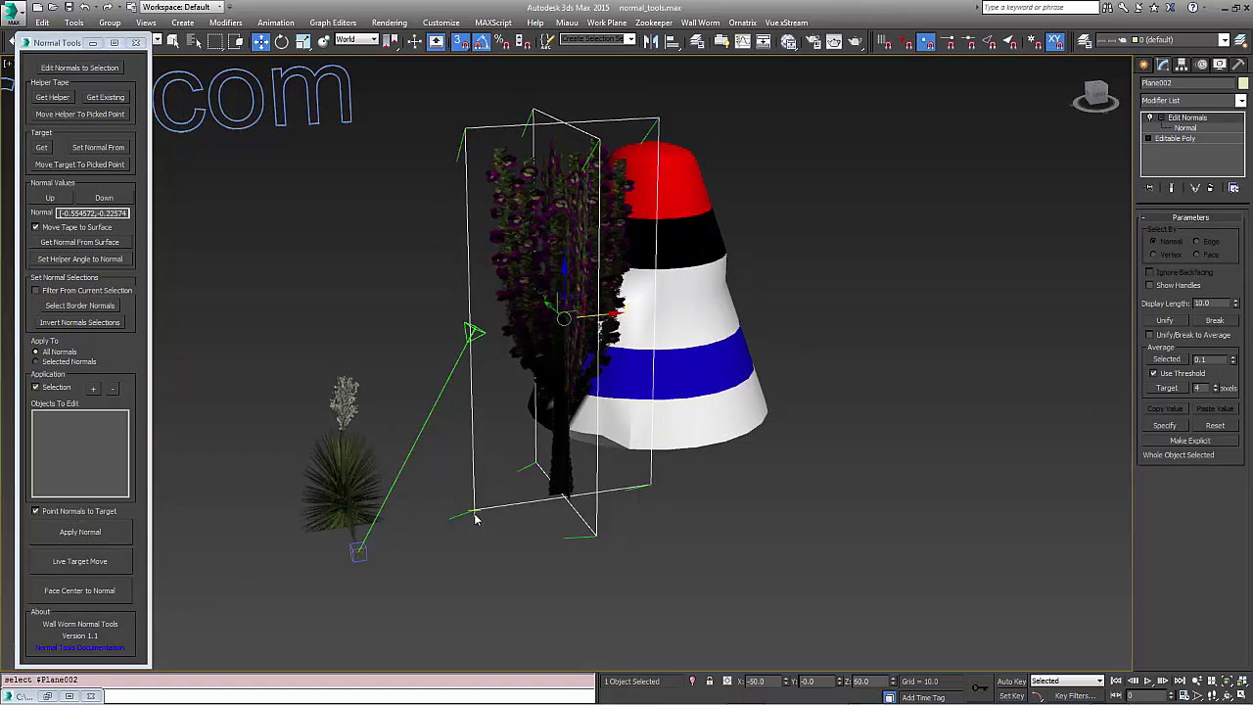
{"action": "middle_click_drag", "start_coordinate": [460, 523], "coordinate": [548, 531], "text": "alt"}
Move the tape's target point onto the top of the box
{"action": "left_click", "coordinate": [98, 165]}
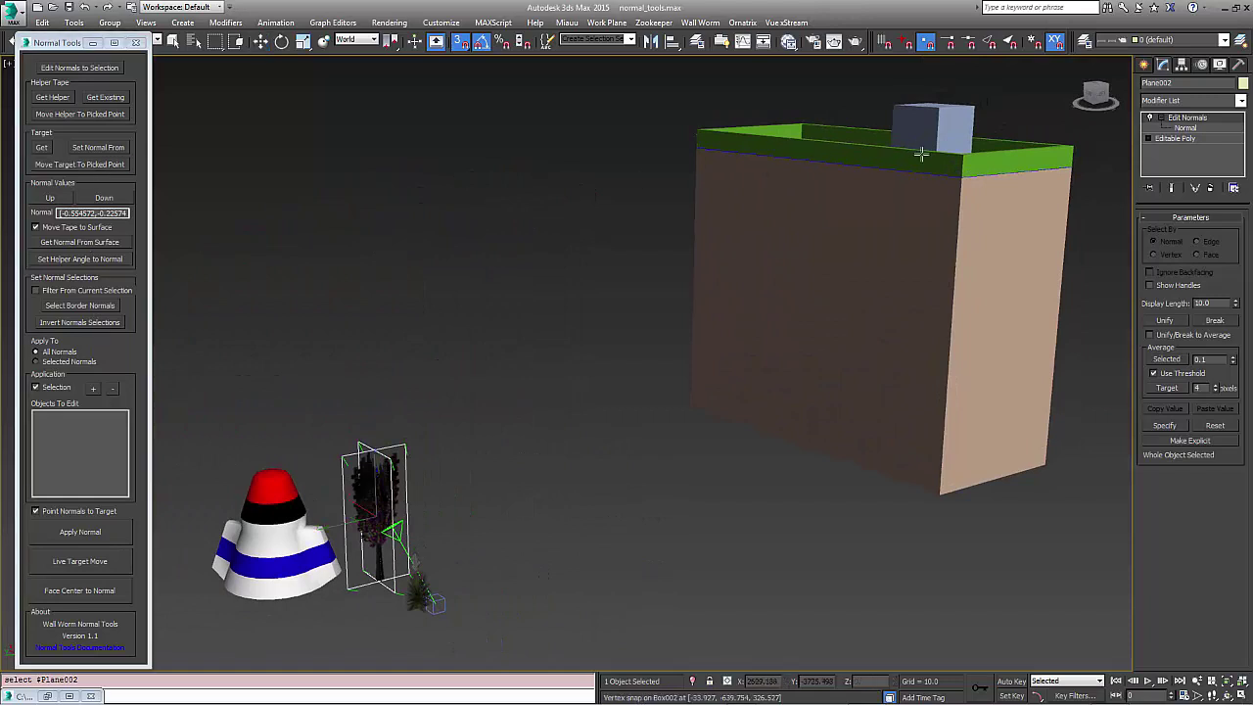
{"action": "left_click", "coordinate": [961, 153]}
{"action": "middle_click_drag", "start_coordinate": [440, 545], "coordinate": [447, 519], "text": "alt"}
{"action": "scroll", "coordinate": [448, 519], "scroll_direction": "up", "scroll_amount": 3}
{"action": "right_click", "coordinate": [441, 509]}
{"action": "left_click", "coordinate": [422, 398]}
Select the four normals at the tree's top and aim only those Selected Normals at the box top
{"action": "left_click", "coordinate": [1186, 128]}
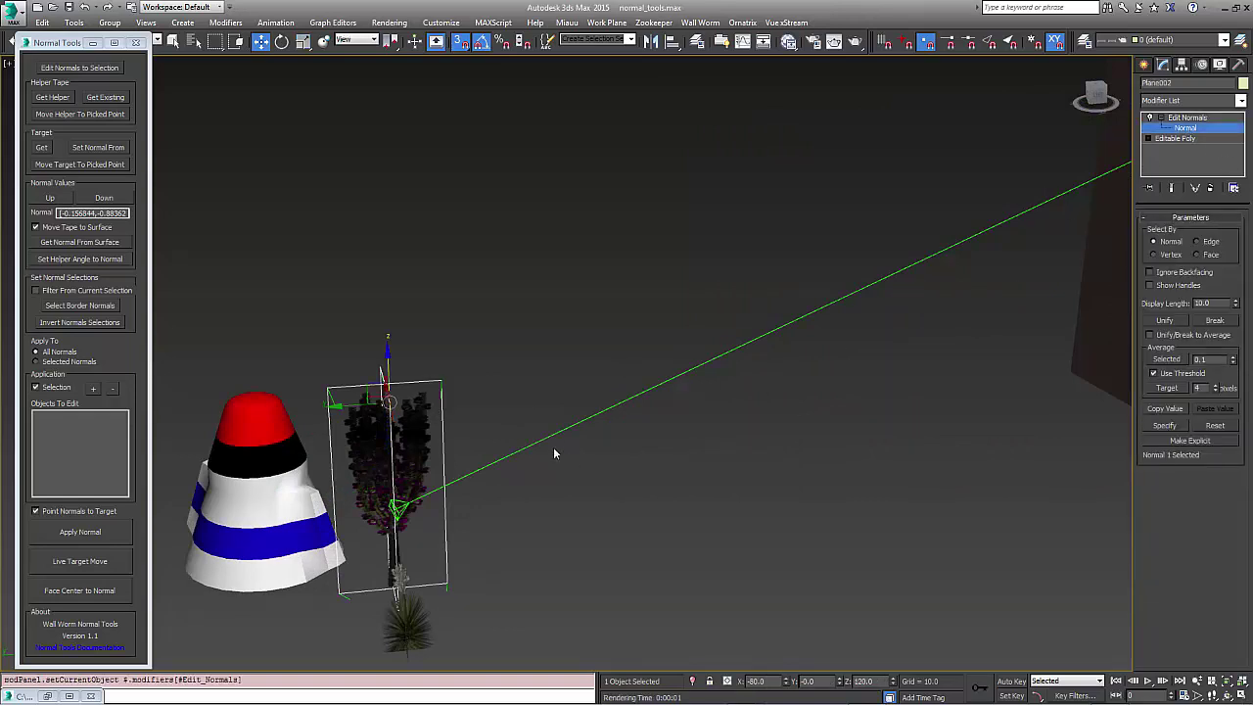
{"action": "middle_click_drag", "start_coordinate": [537, 443], "coordinate": [490, 343], "text": "alt"}
{"action": "left_click_drag", "start_coordinate": [285, 466], "coordinate": [286, 466]}
{"action": "middle_click_drag", "start_coordinate": [418, 509], "coordinate": [441, 520], "text": "alt"}
{"action": "middle_click_drag", "start_coordinate": [704, 412], "coordinate": [639, 456], "text": "alt"}
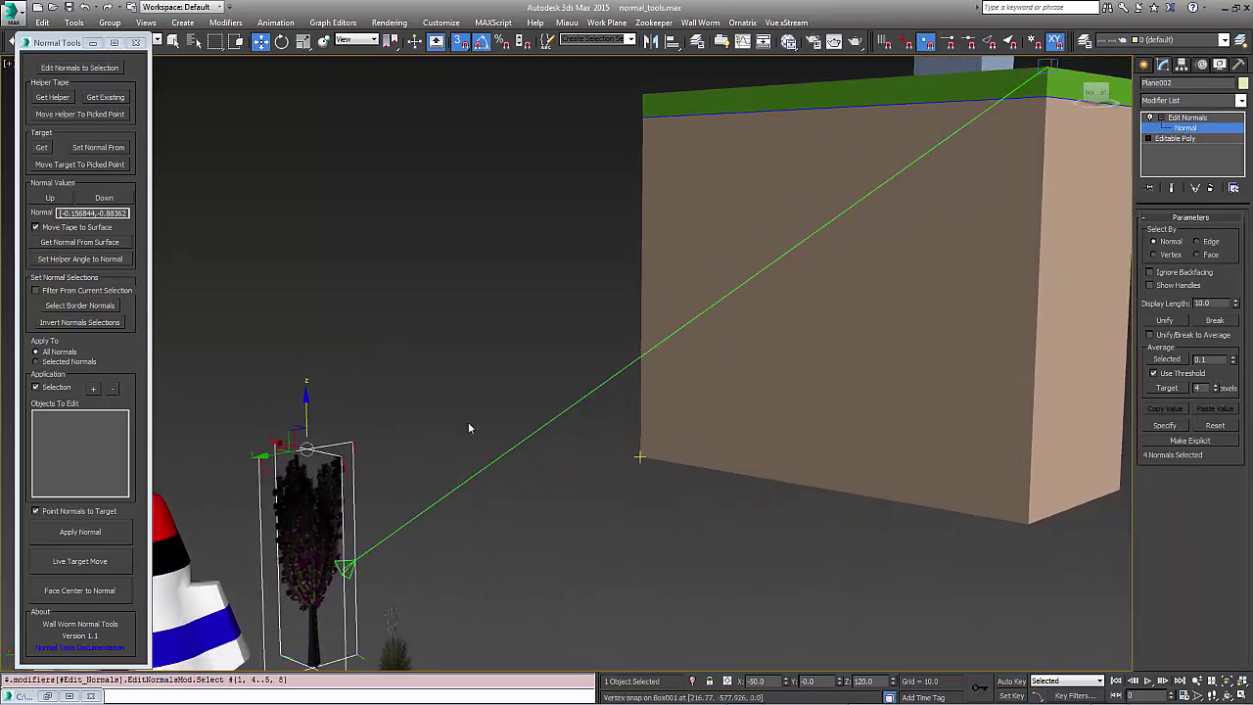
{"action": "left_click", "coordinate": [53, 363]}
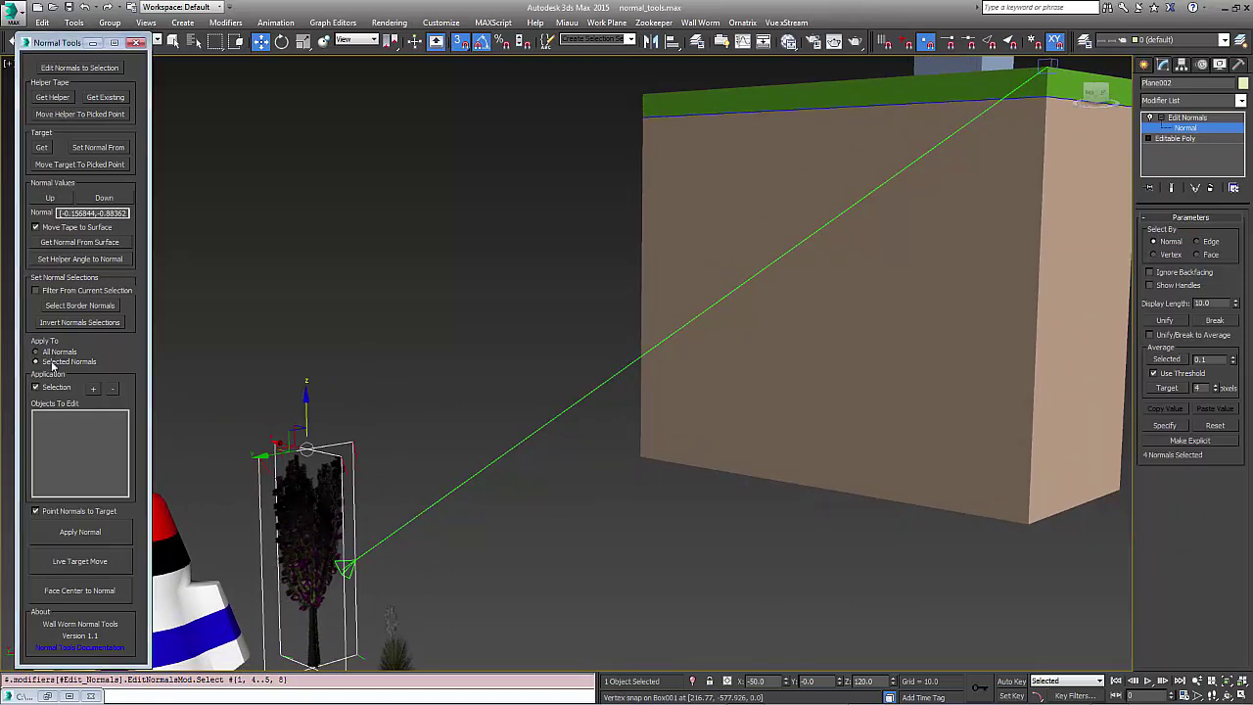
{"action": "left_click", "coordinate": [79, 532]}
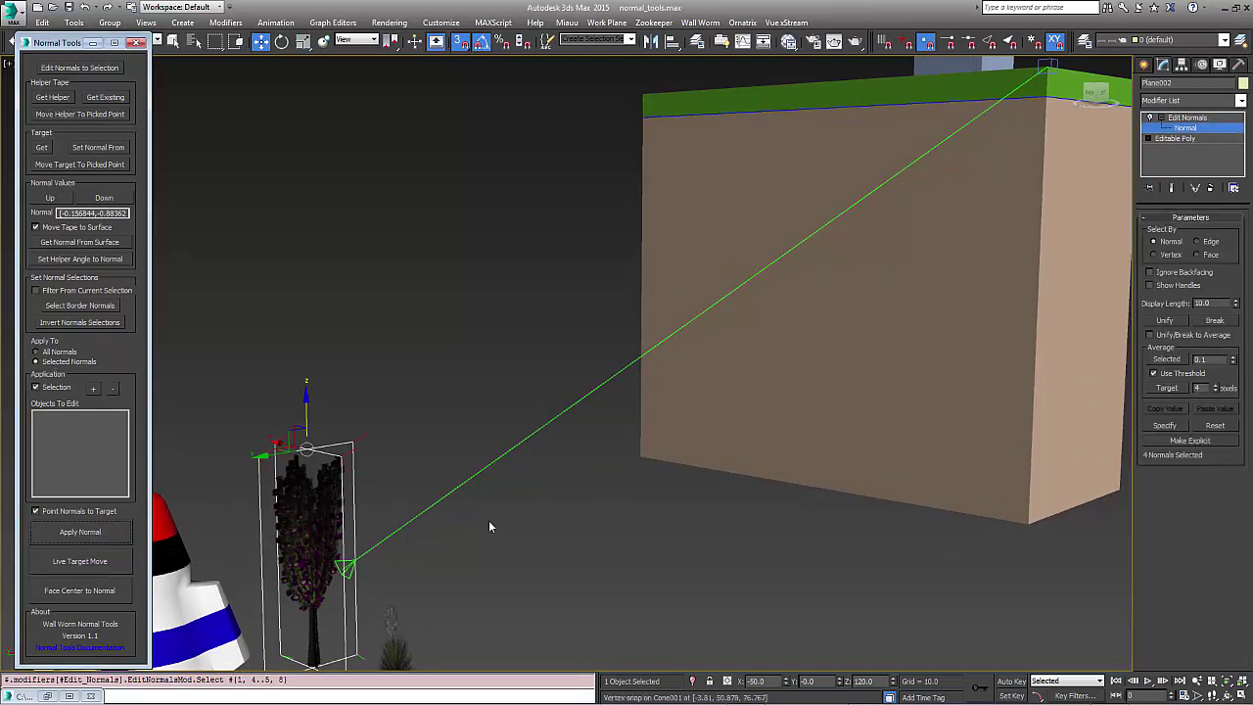
{"action": "middle_click_drag", "start_coordinate": [490, 527], "coordinate": [506, 482]}
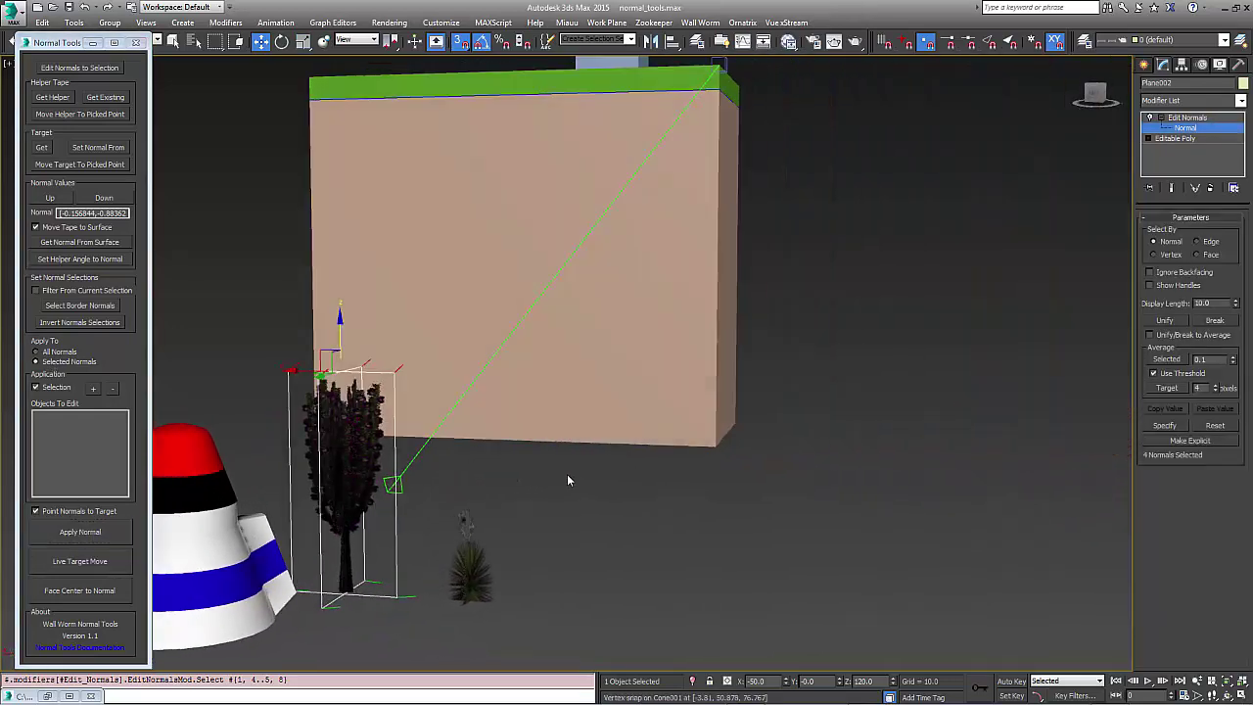
{"action": "middle_click_drag", "start_coordinate": [441, 629], "coordinate": [722, 533], "text": "alt"}
With face snapping on, place the tape helper on the cube's face atop the wall, ready for Get Normal From Surface
{"action": "scroll", "coordinate": [751, 483], "scroll_direction": "up", "scroll_amount": 4}
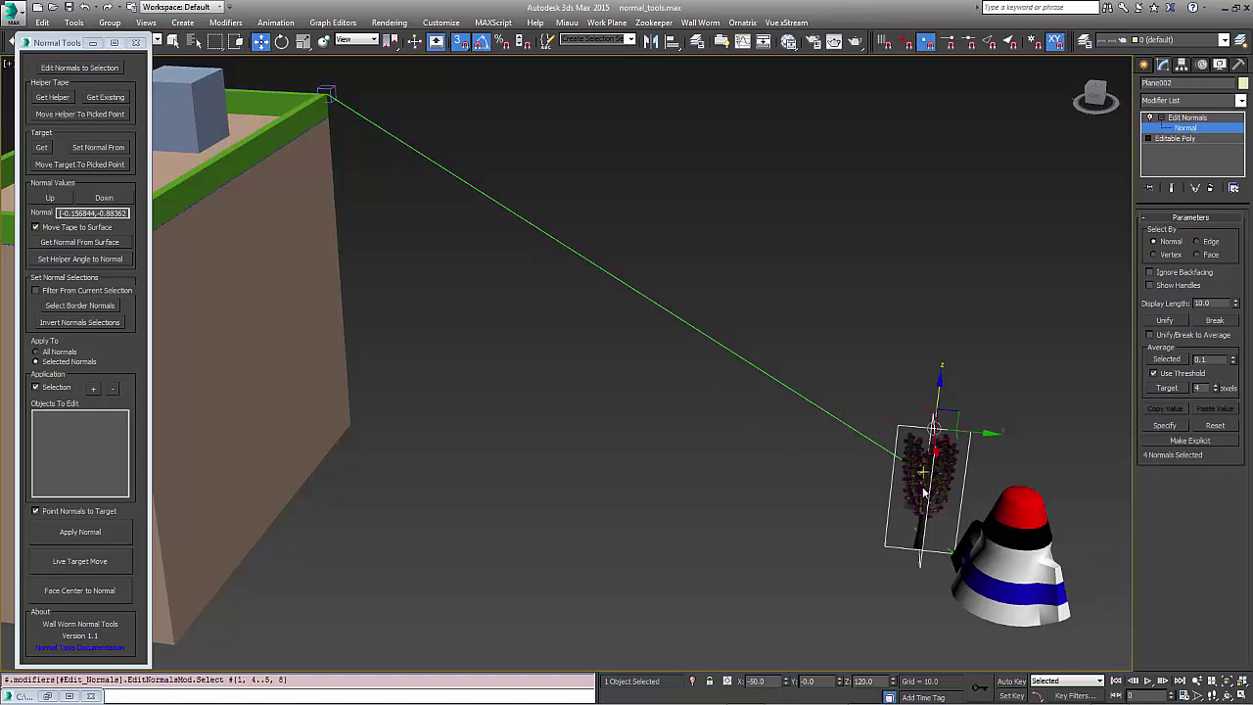
{"action": "left_click", "coordinate": [86, 115]}
{"action": "left_click", "coordinate": [1009, 40]}
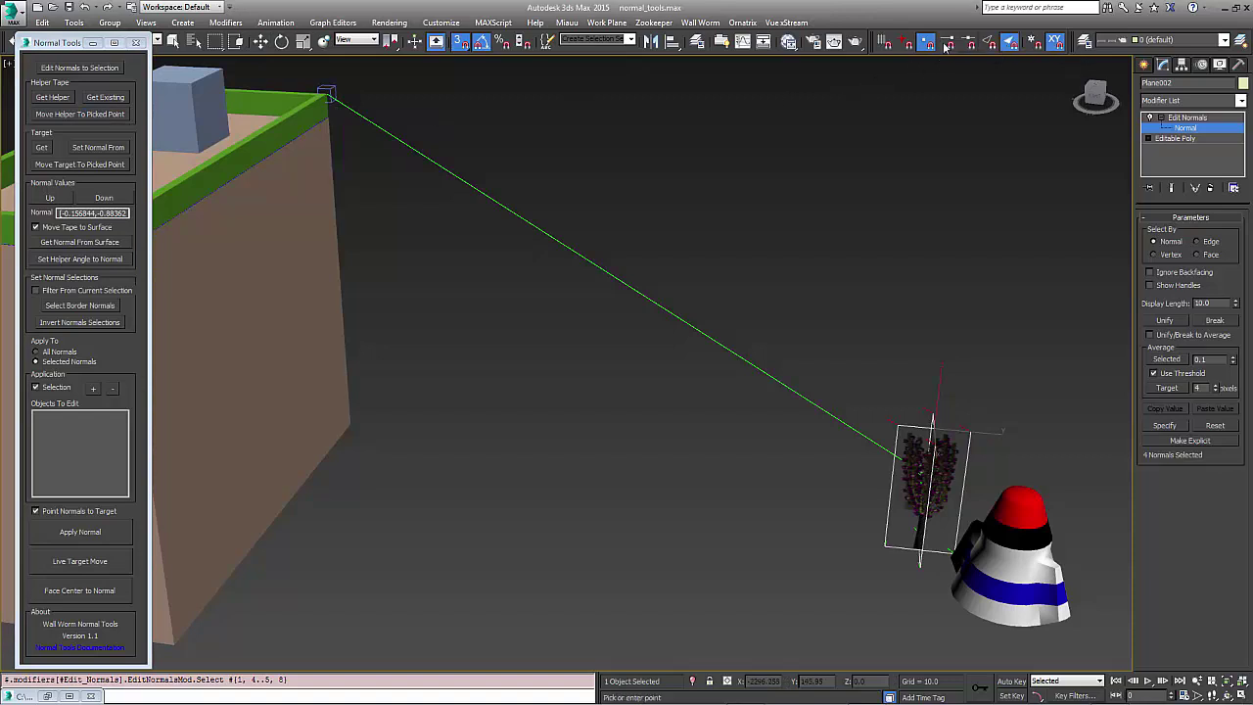
{"action": "left_click", "coordinate": [208, 107]}
{"action": "middle_click_drag", "start_coordinate": [316, 182], "coordinate": [445, 283], "text": "alt"}
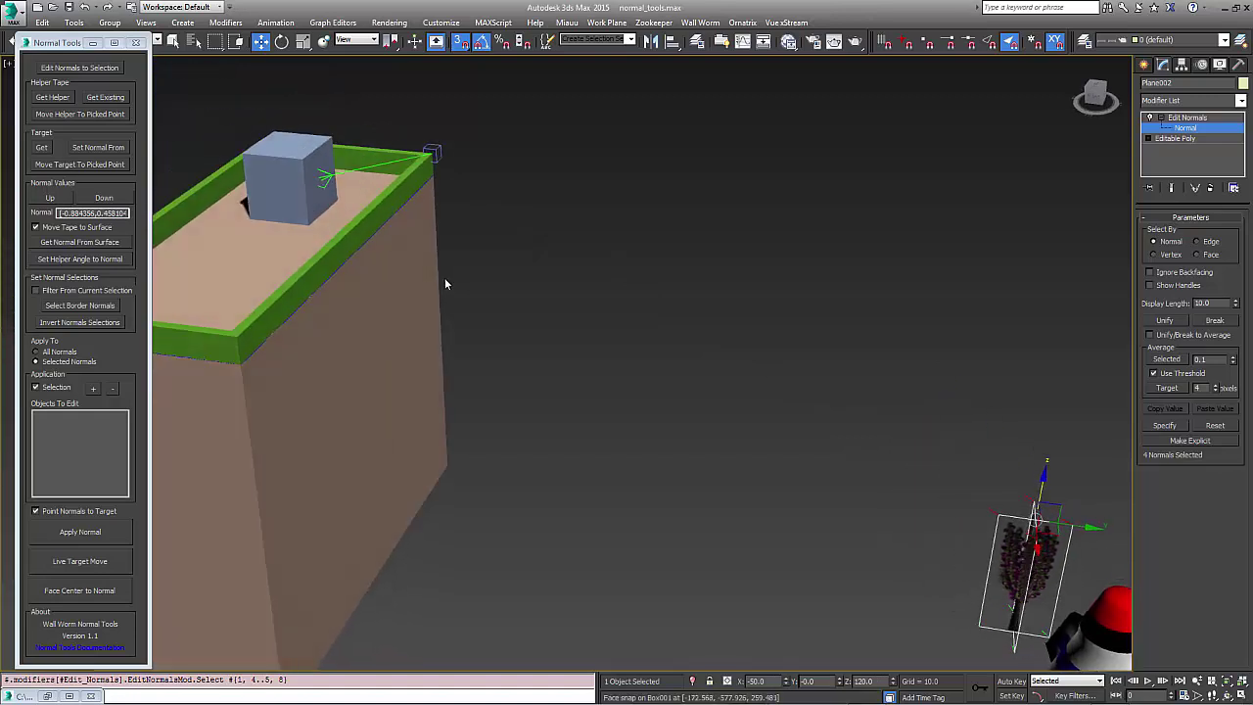
{"action": "mouse_move", "coordinate": [558, 329]}
{"action": "middle_mouse_down", "text": "alt"}
{"action": "mouse_move", "coordinate": [562, 344]}
{"action": "mouse_move", "coordinate": [568, 316]}
{"action": "middle_mouse_up", "text": "alt"}
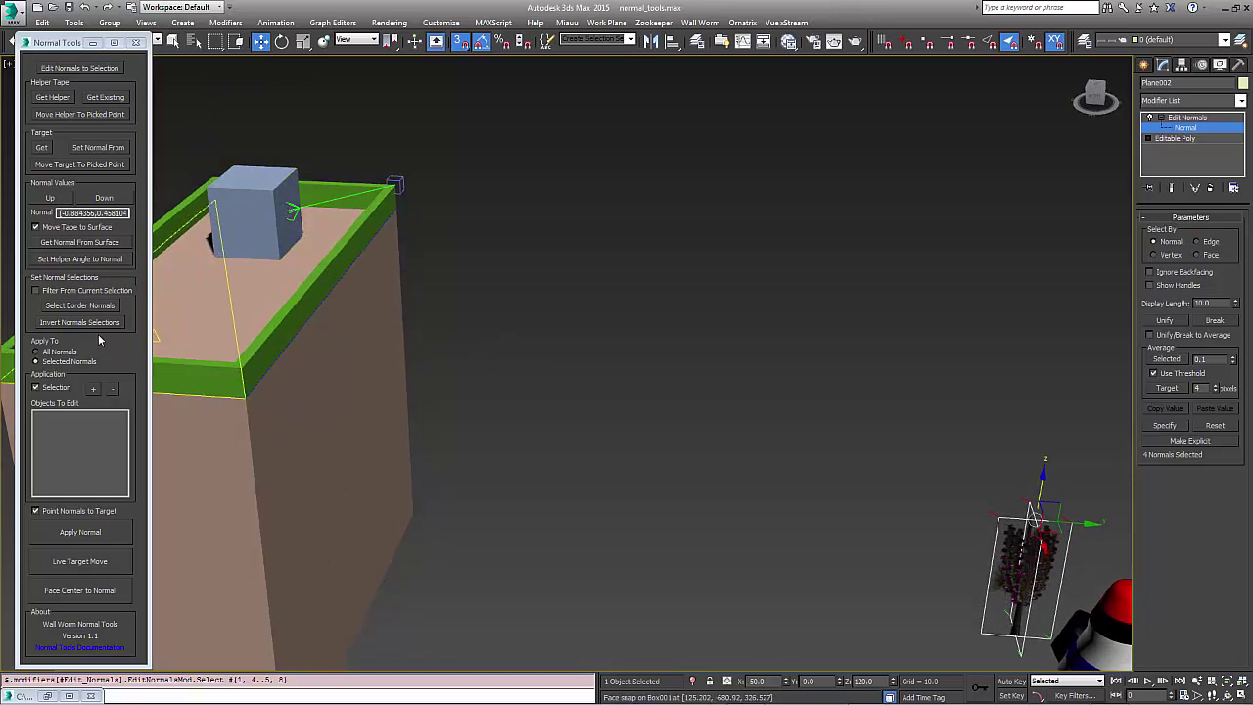
{"action": "left_click", "coordinate": [84, 244]}
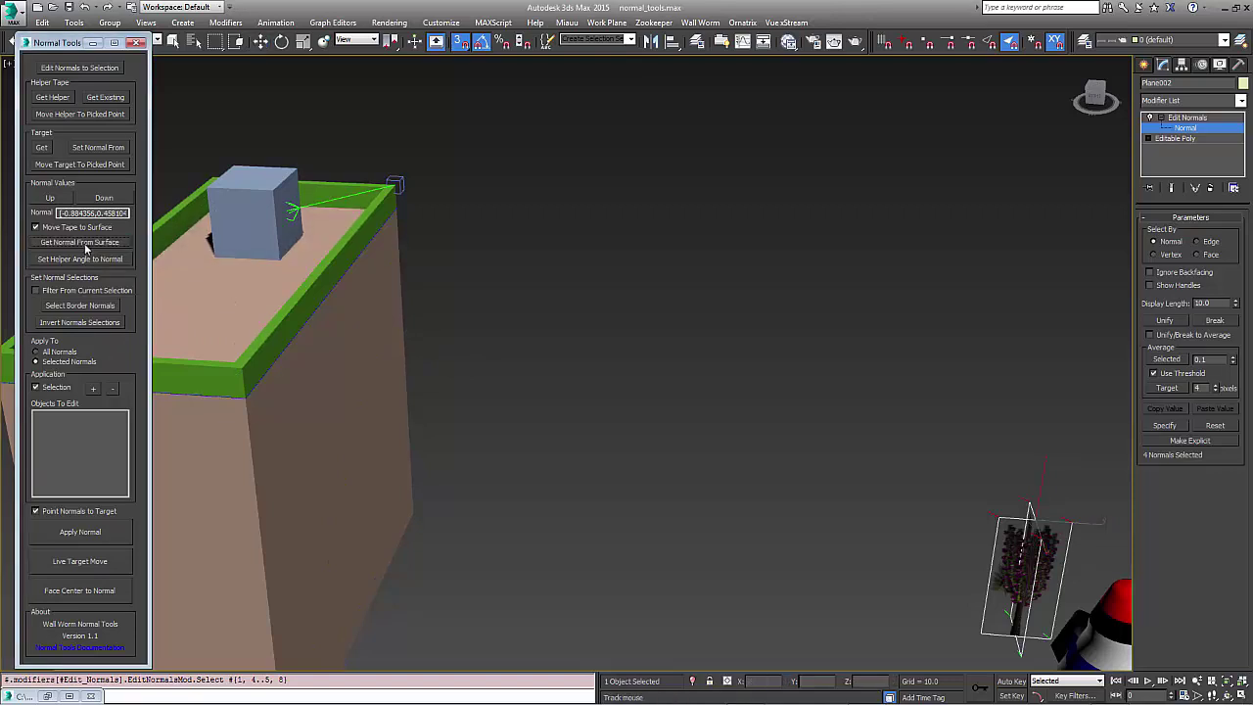
Take the normal direction from the picked wall face
{"action": "left_click", "coordinate": [362, 413]}
{"action": "middle_click_drag", "start_coordinate": [425, 457], "coordinate": [392, 369]}
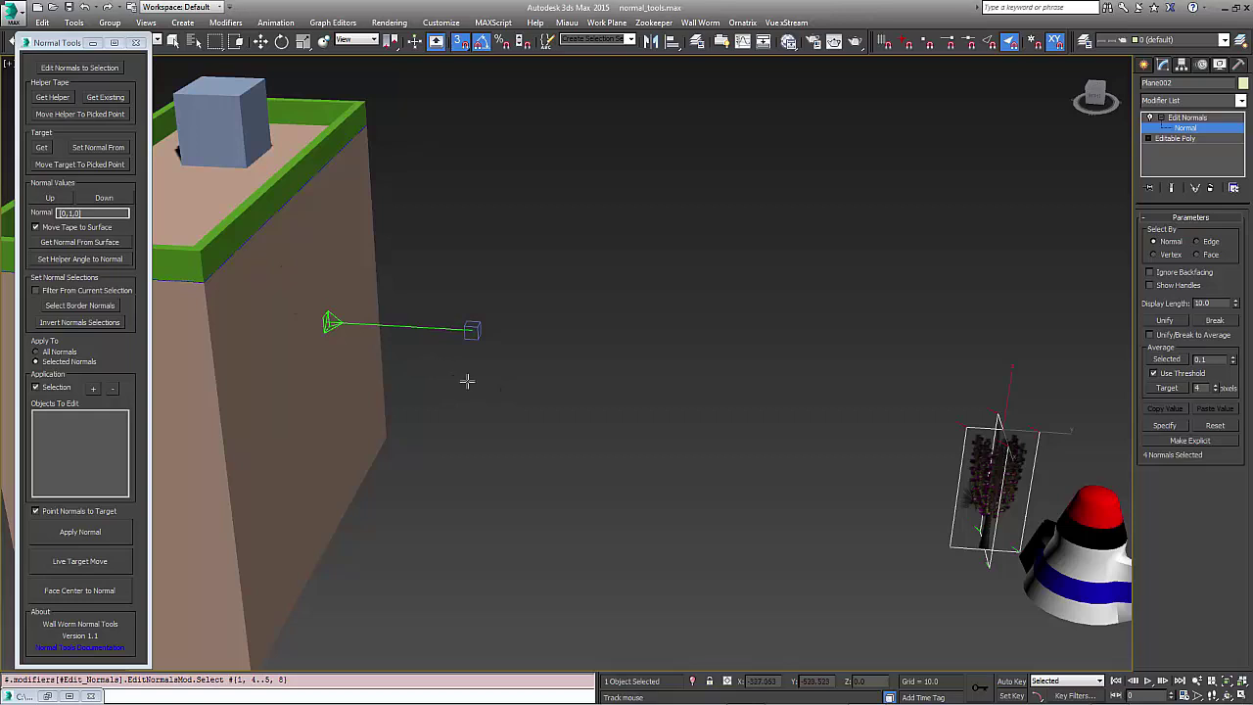
{"action": "middle_click_drag", "start_coordinate": [470, 380], "coordinate": [976, 498], "text": "alt"}
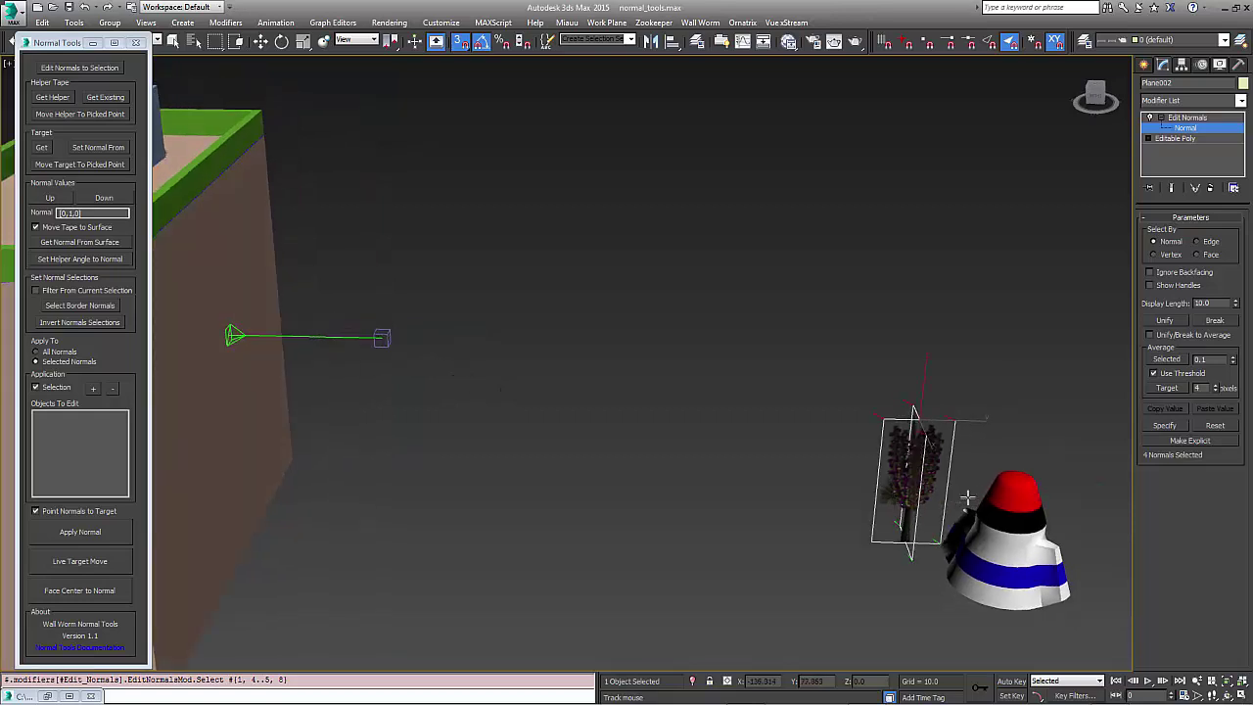
Move the tape target to the red cone top, turn off Point Normals to Target, and apply
{"action": "left_click", "coordinate": [1001, 482]}
{"action": "key", "text": "z"}
{"action": "left_click", "coordinate": [36, 511]}
{"action": "left_click", "coordinate": [79, 532]}
{"action": "middle_click_drag", "start_coordinate": [525, 449], "coordinate": [833, 545], "text": "alt"}
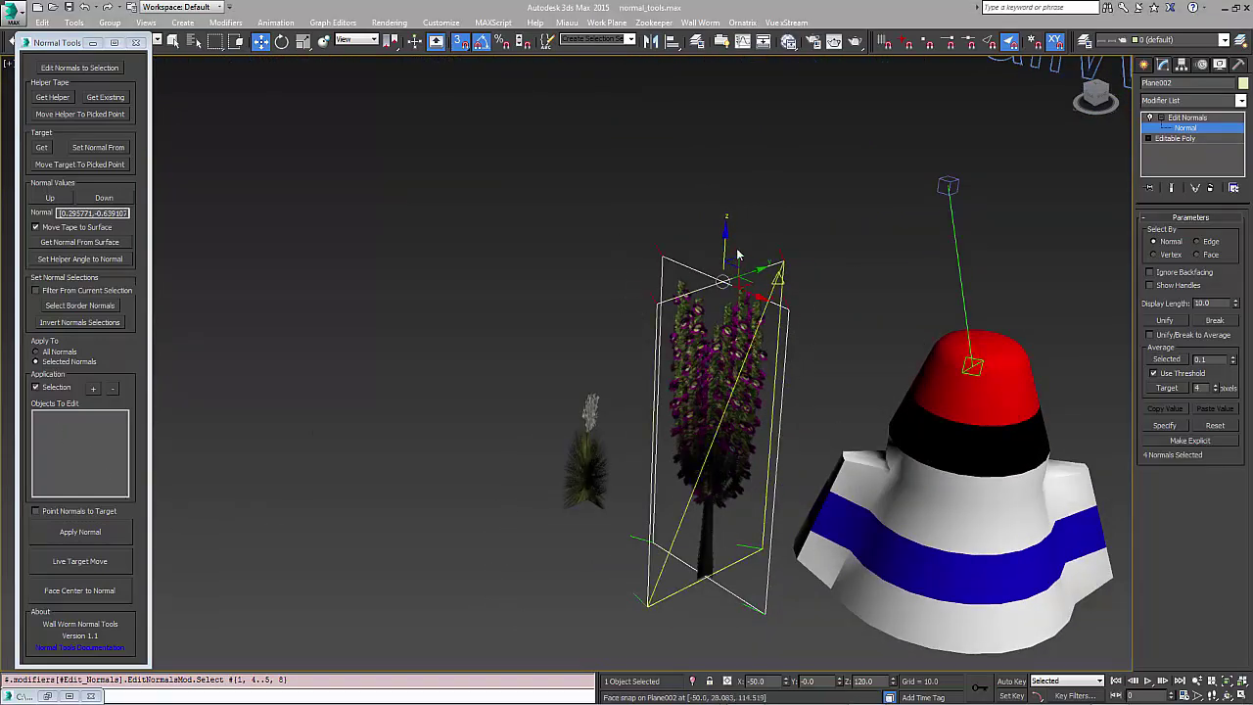
Apply the tape direction to the tree's normals again to brighten the foliage, then deselect all normals
{"action": "left_click", "coordinate": [55, 356]}
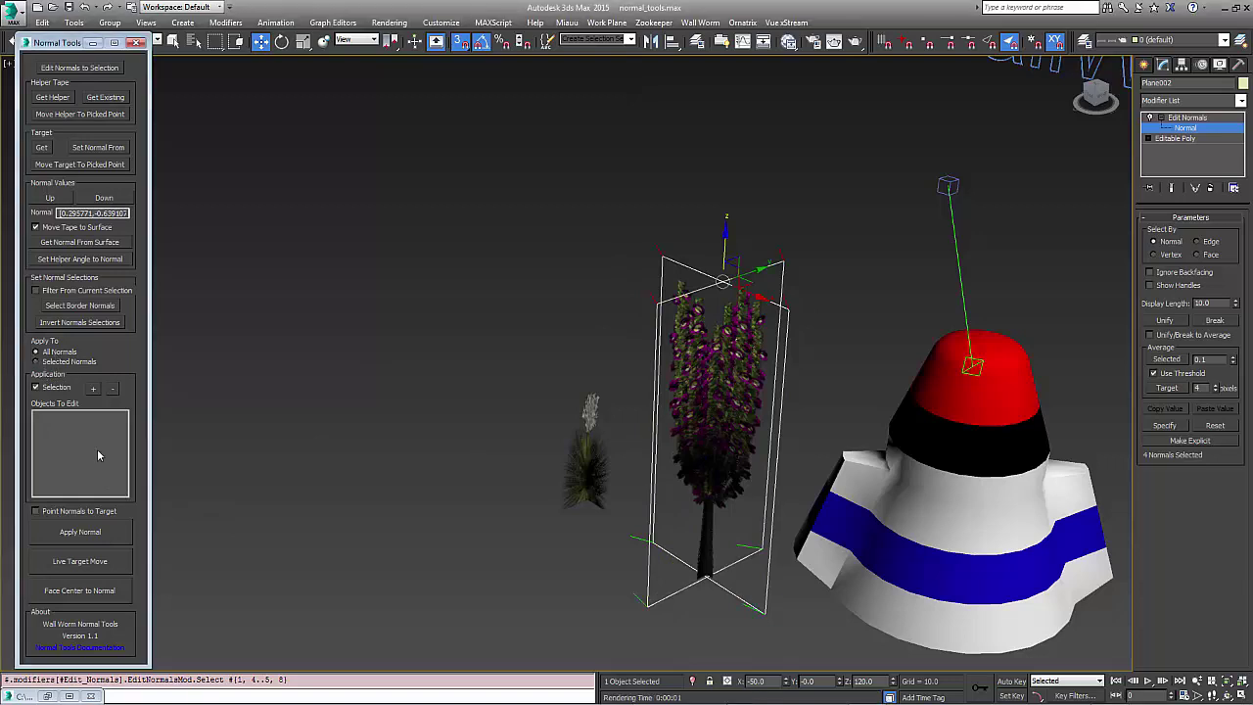
{"action": "left_click", "coordinate": [94, 531]}
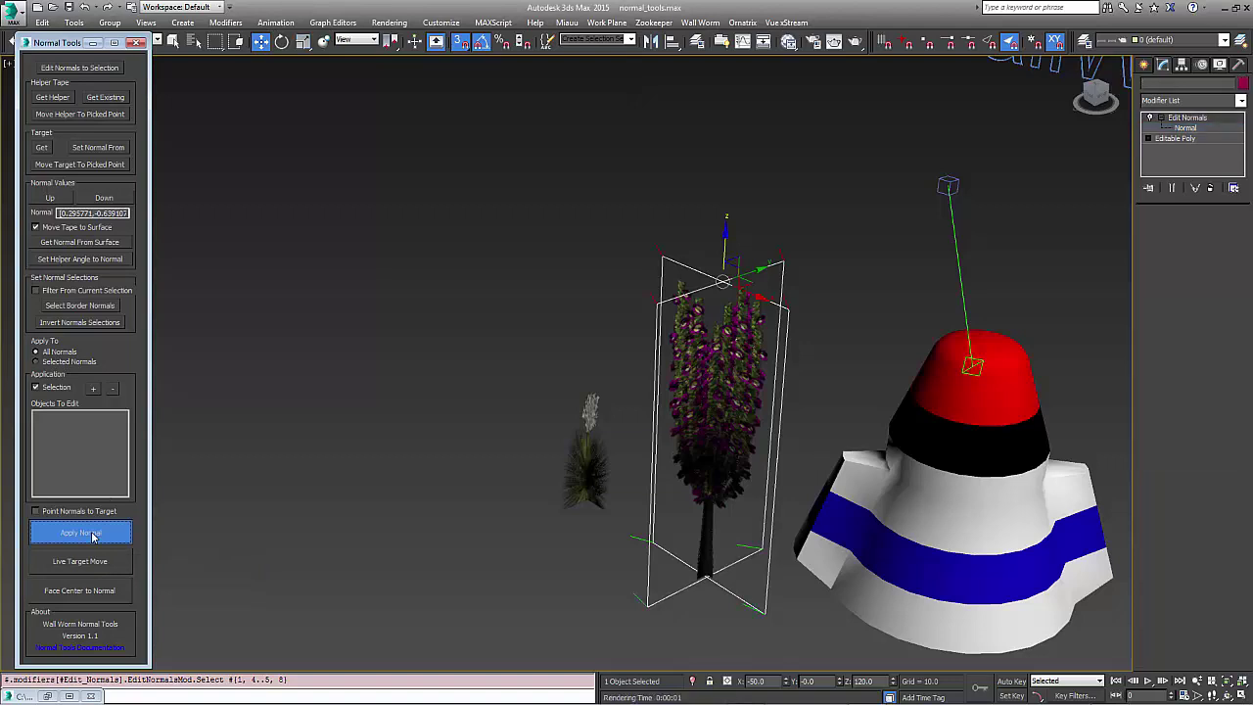
{"action": "left_click", "coordinate": [645, 585]}
{"action": "middle_click_drag", "start_coordinate": [646, 585], "coordinate": [705, 588], "text": "alt"}
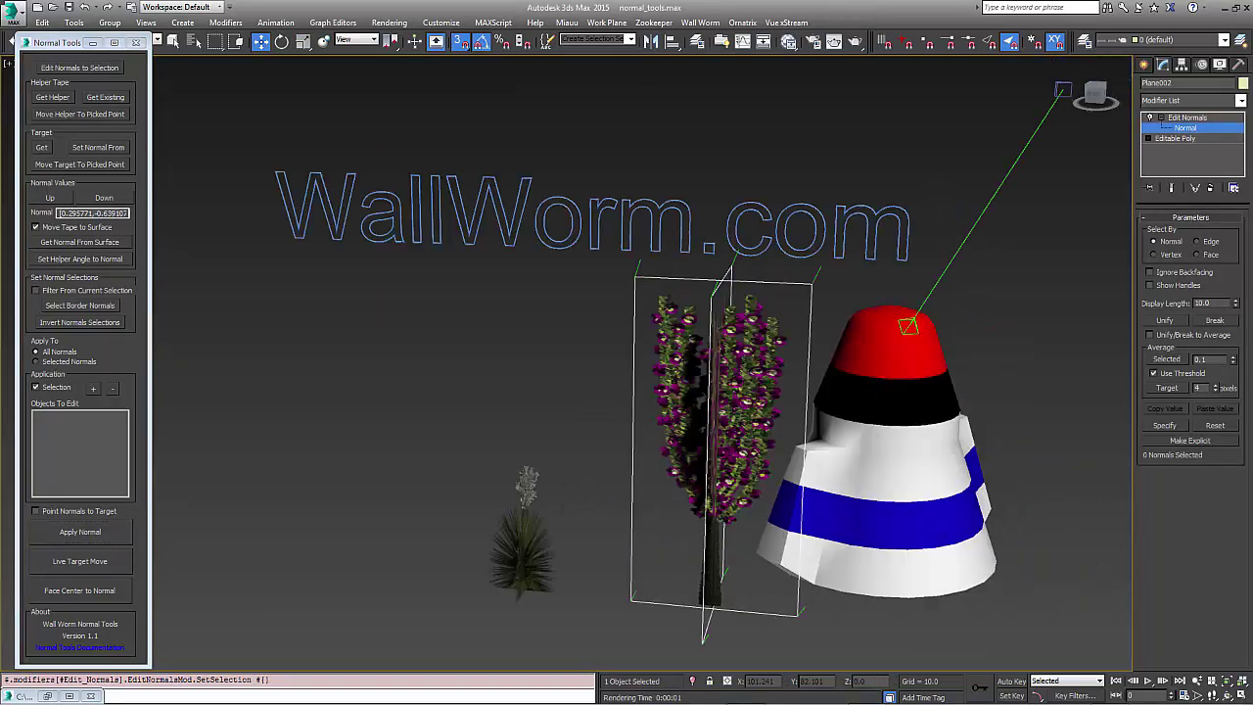